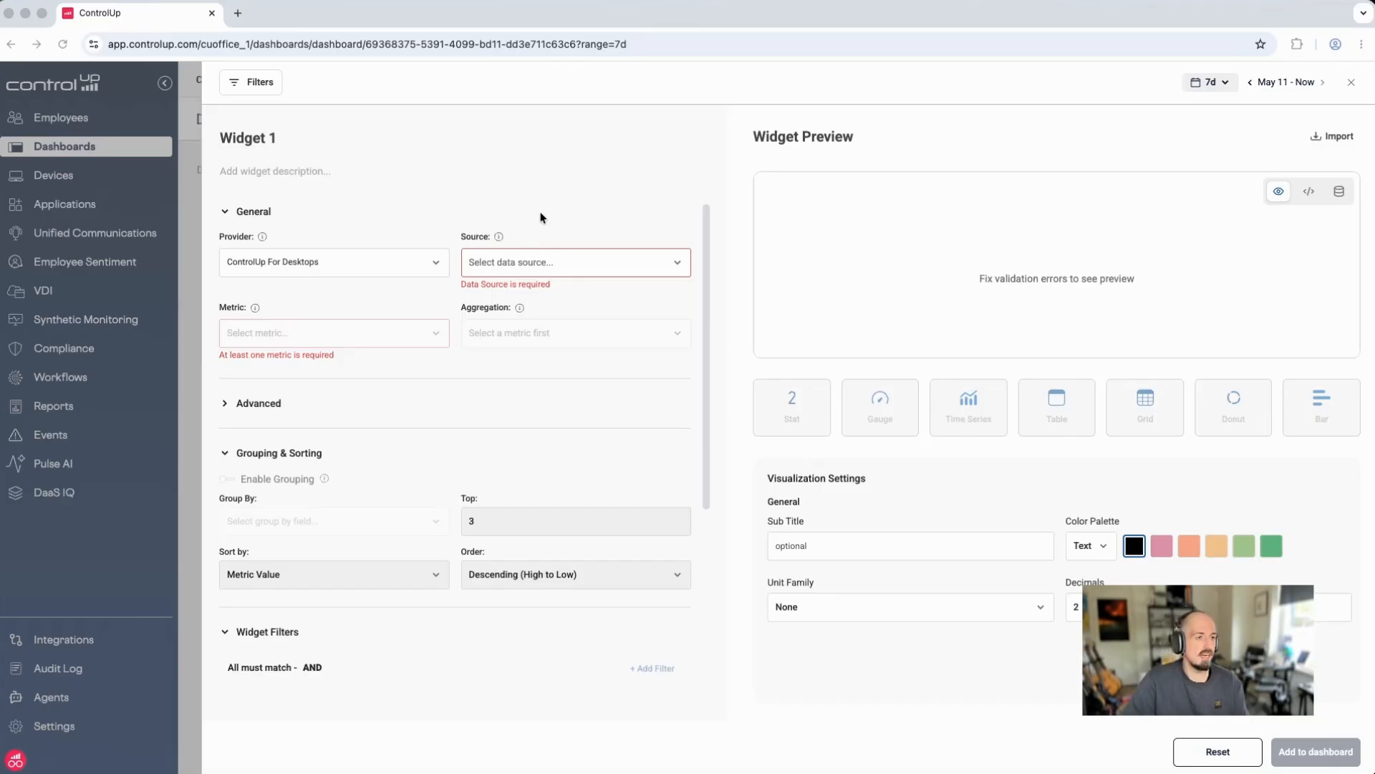
- Configure the new widget with the Device Status source and the CPU Load metric, shown as a Gauge
left_click(586, 263)
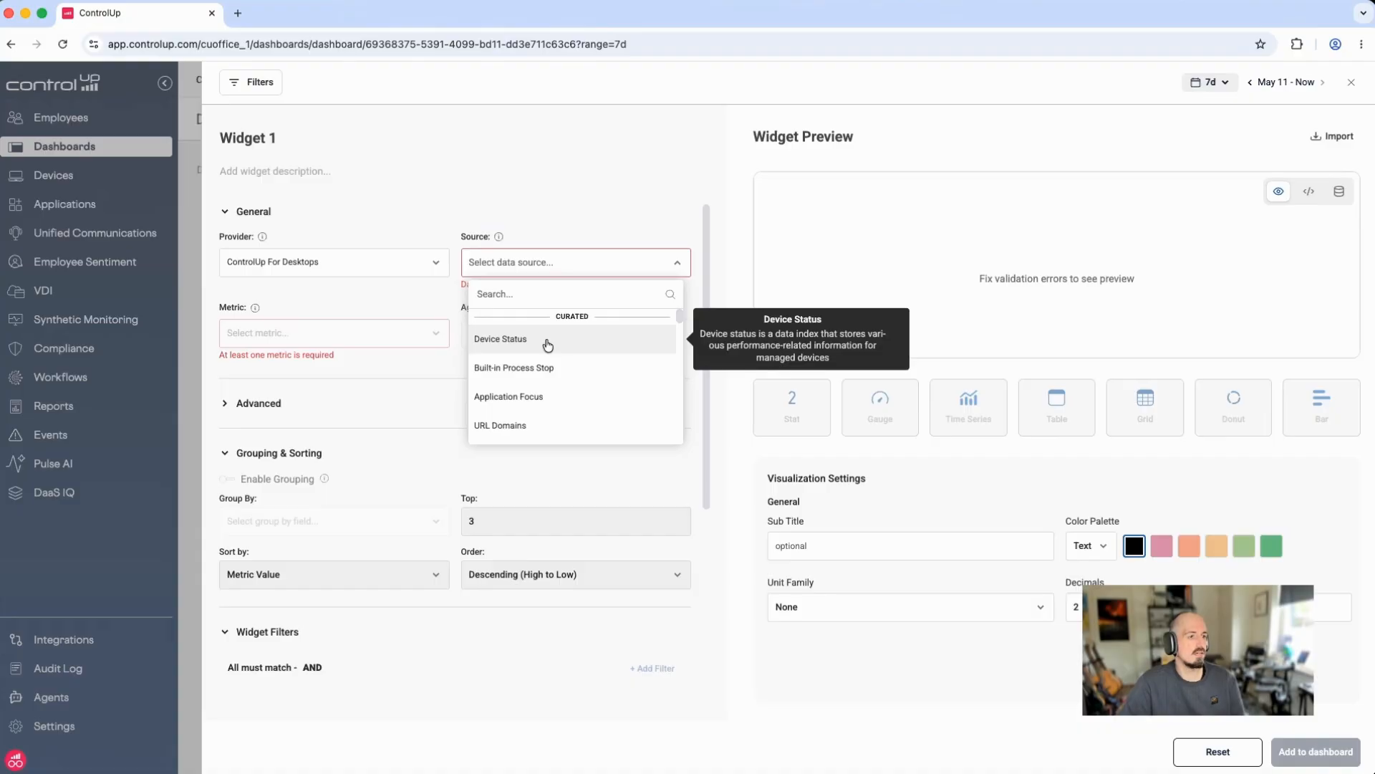
left_click(548, 346)
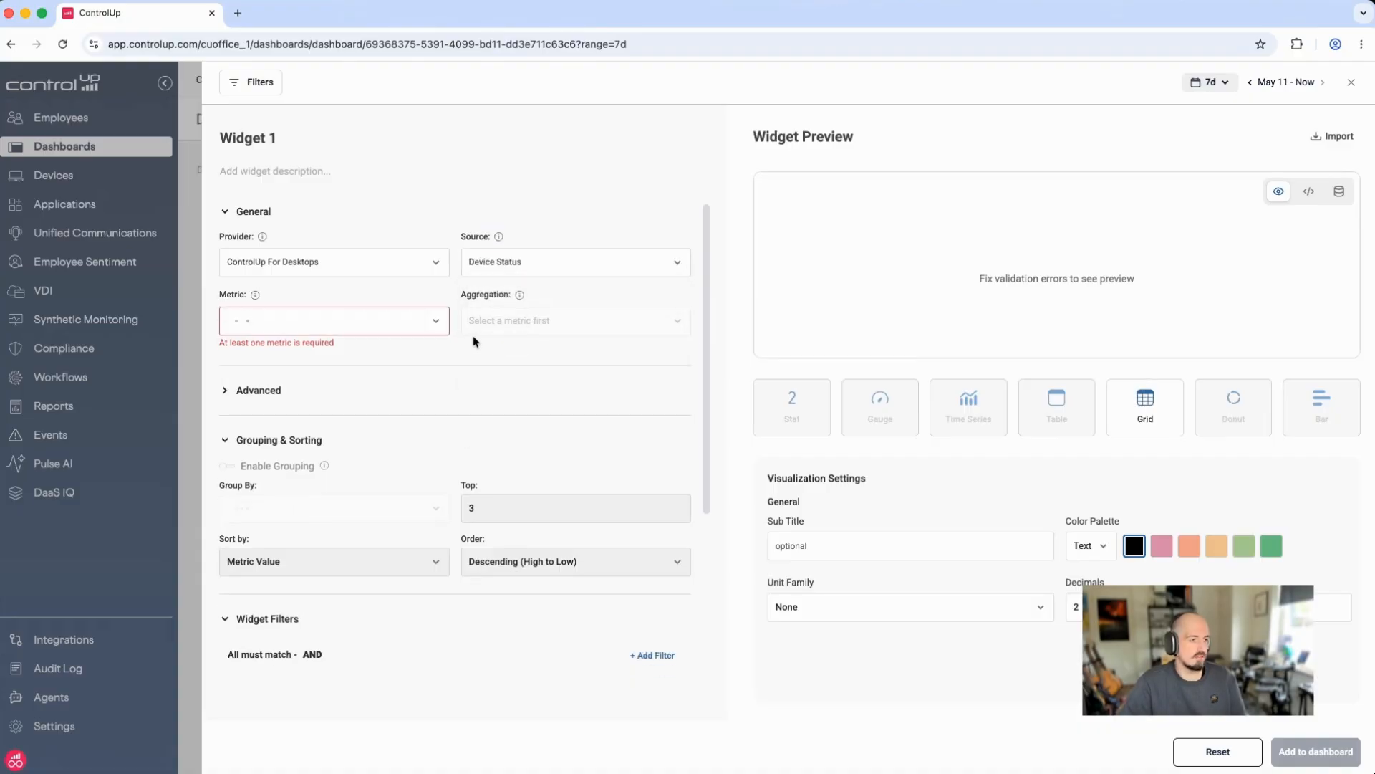
left_click(375, 322)
type("cpu")
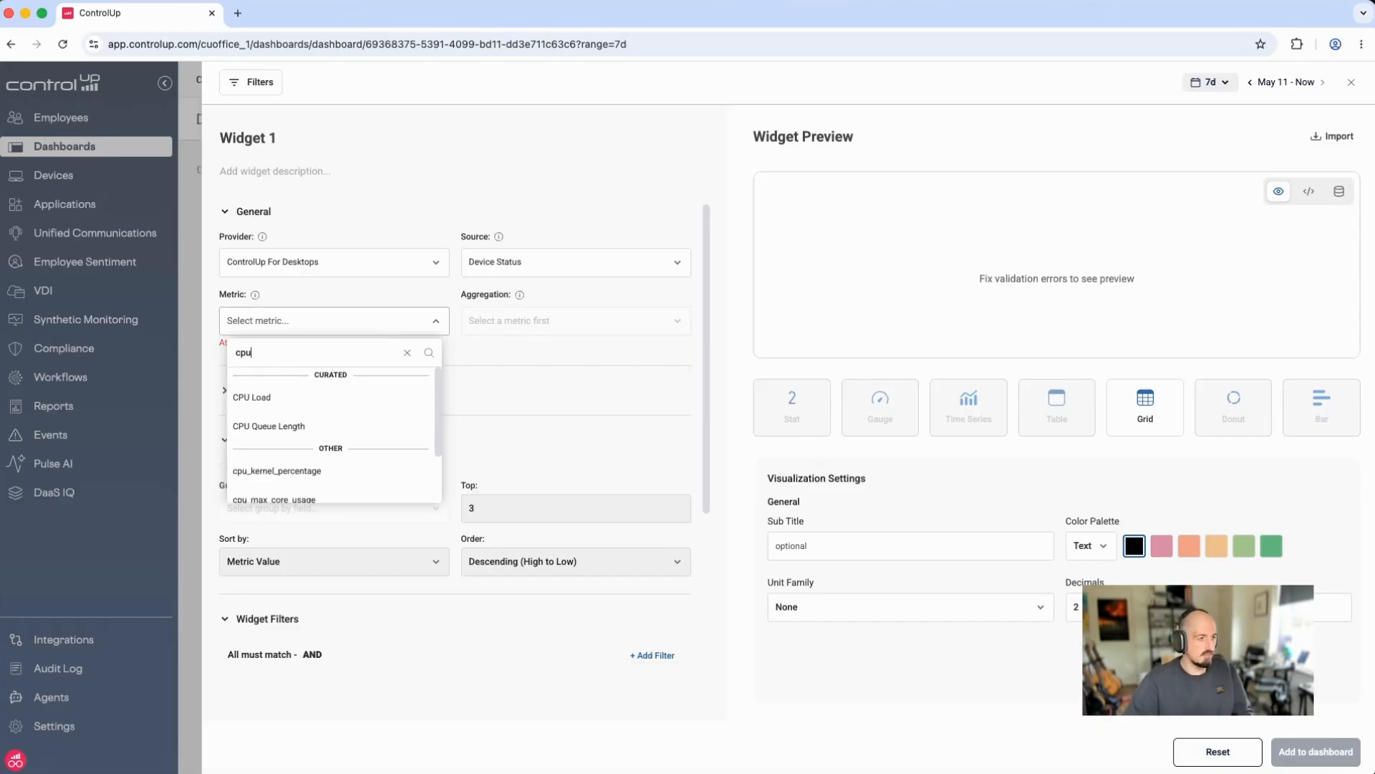
left_click(277, 397)
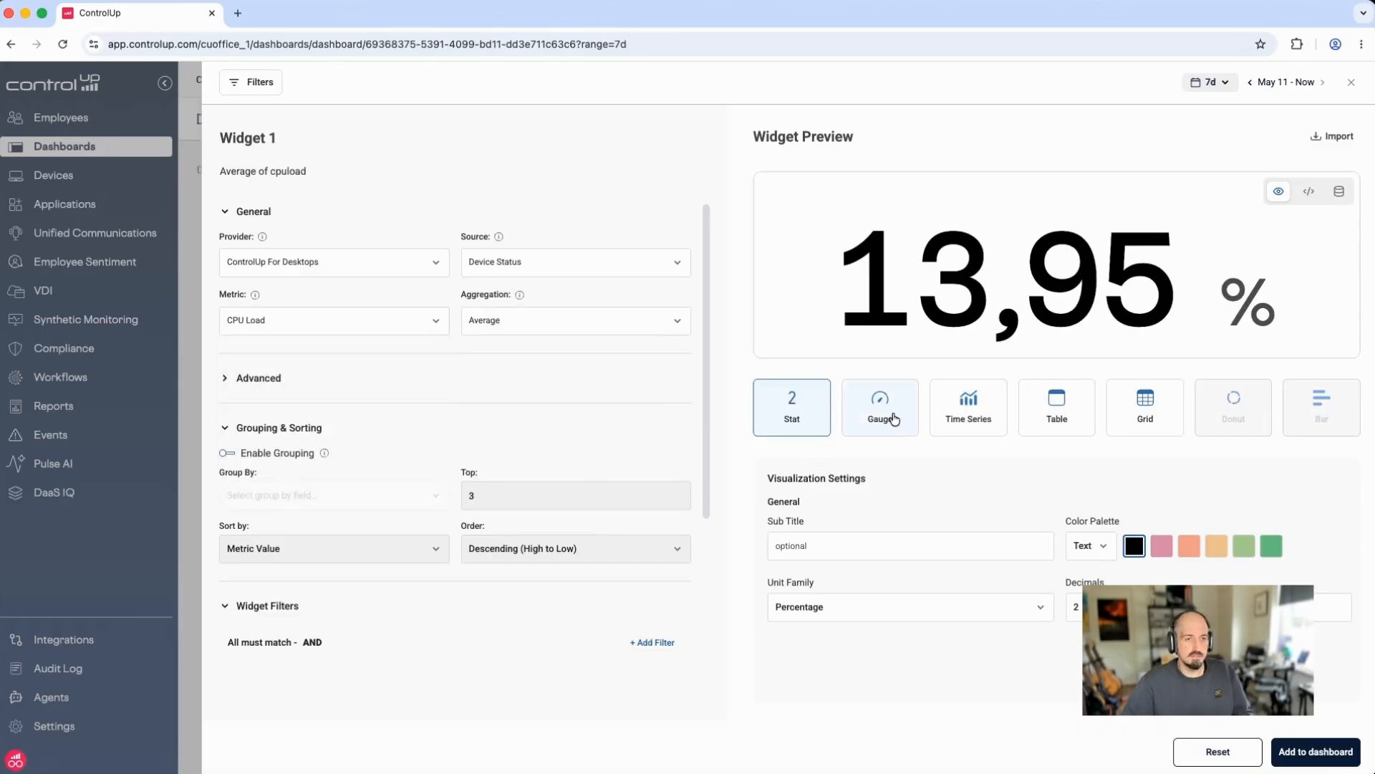
left_click(889, 418)
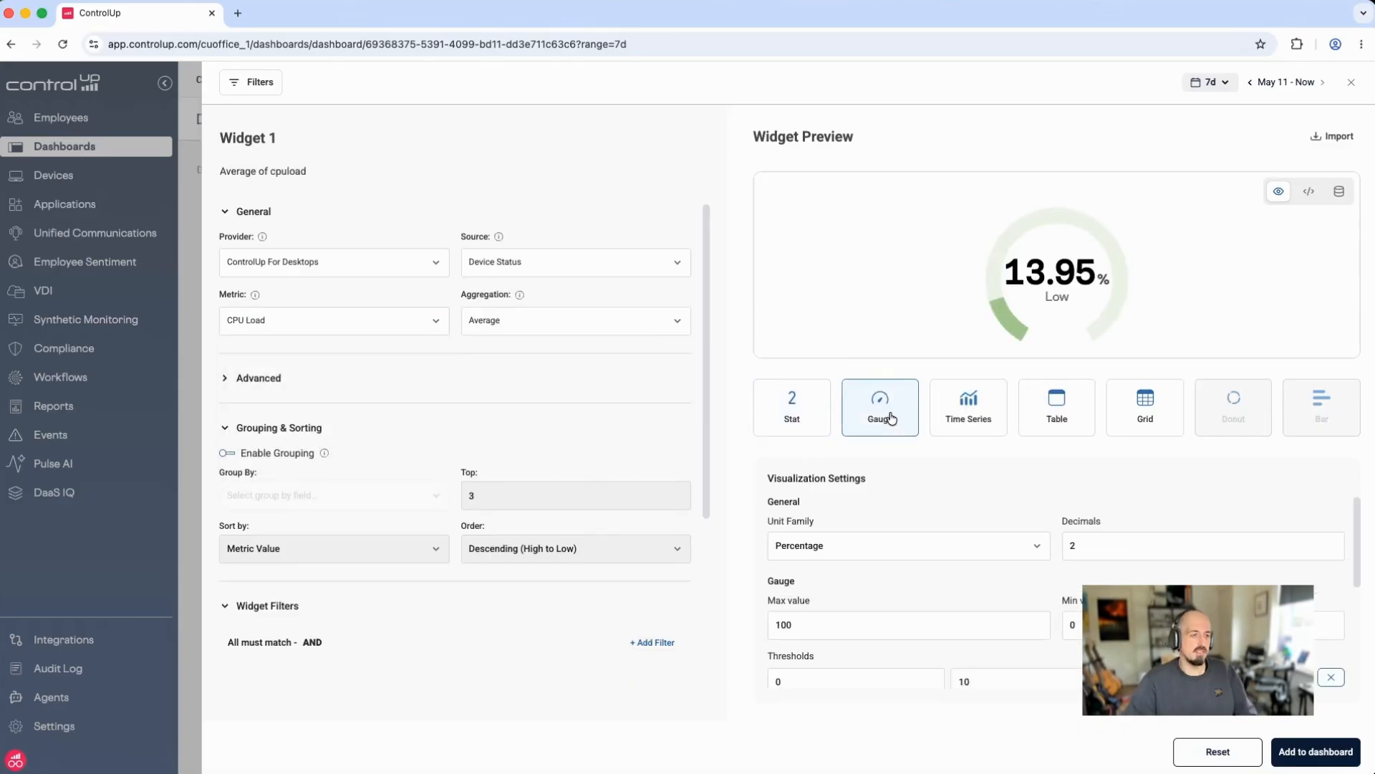
- Enable trends in the widget's advanced settings and add the CPU Load gauge to the dashboard
left_click(227, 380)
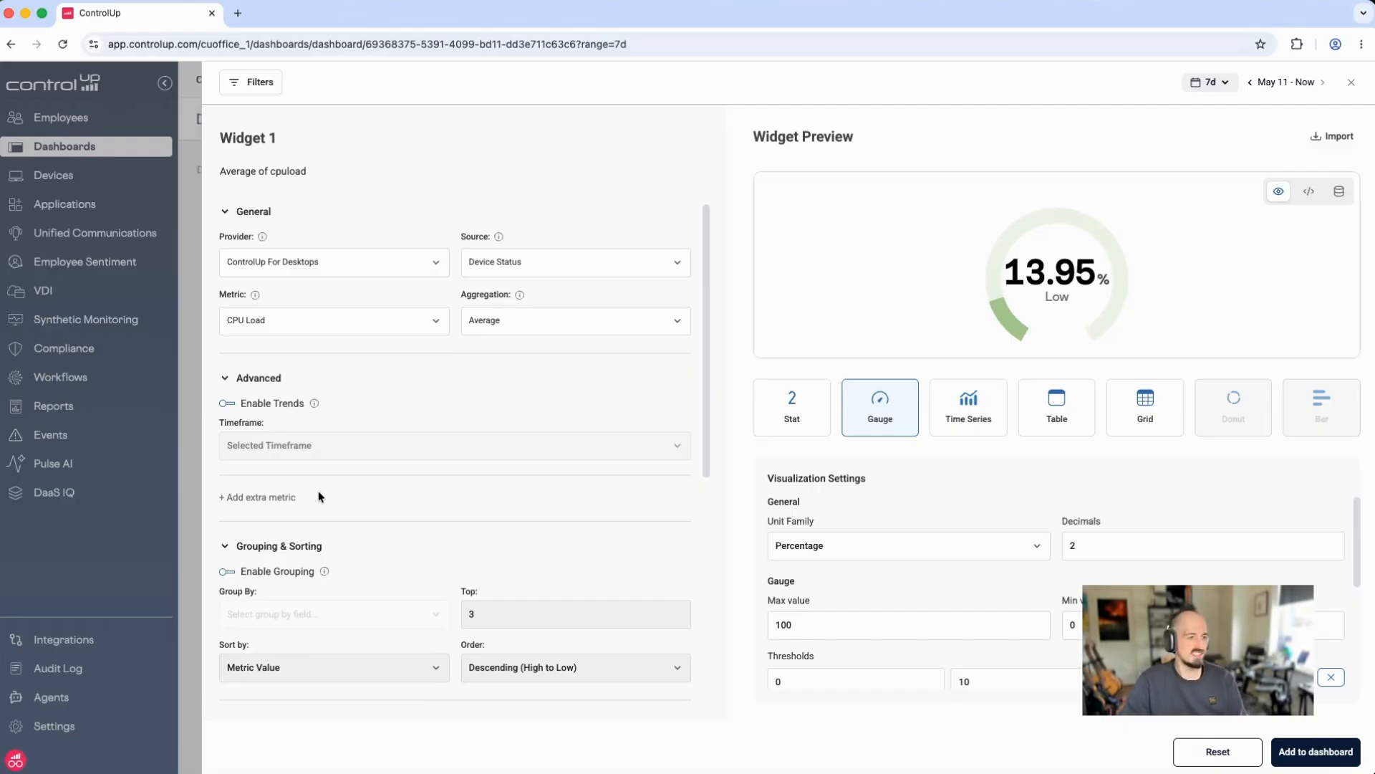
left_click(229, 404)
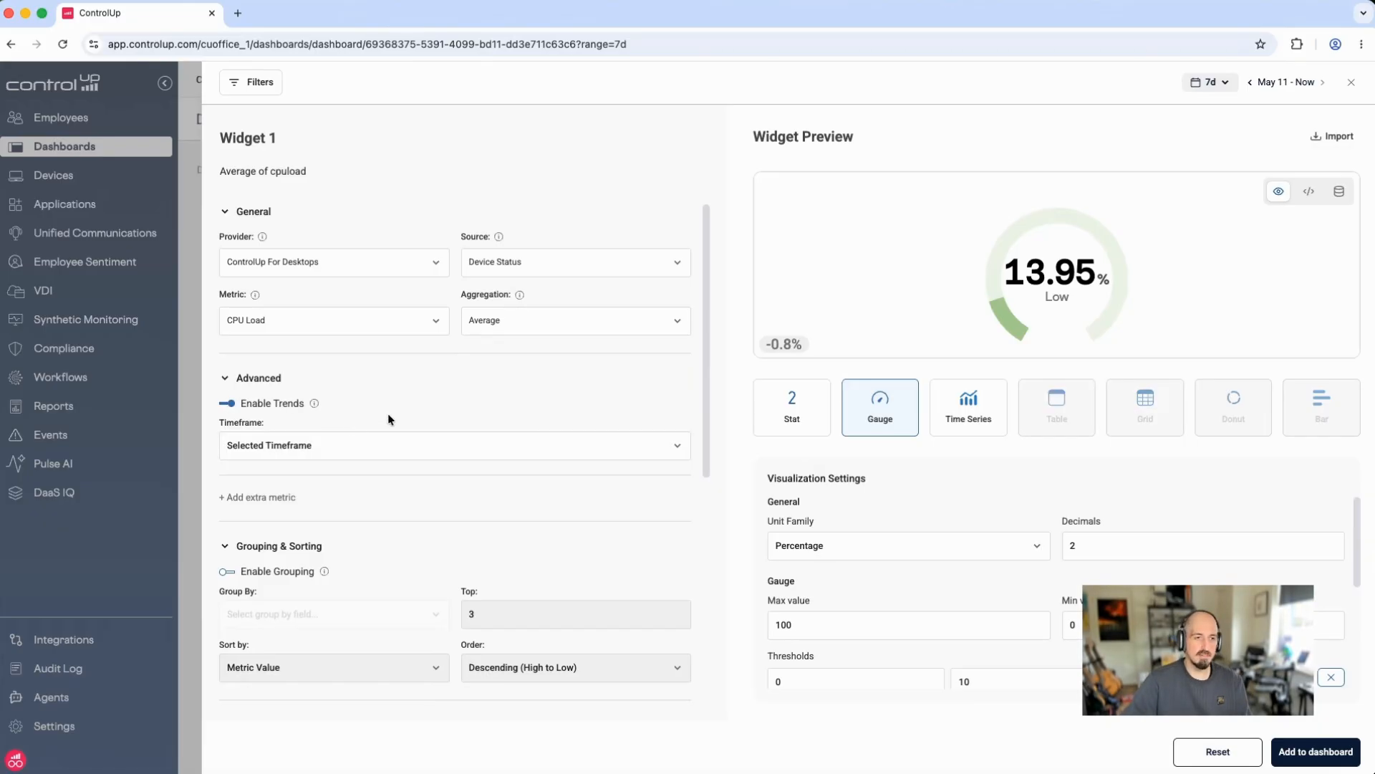
mouse_move(774, 346)
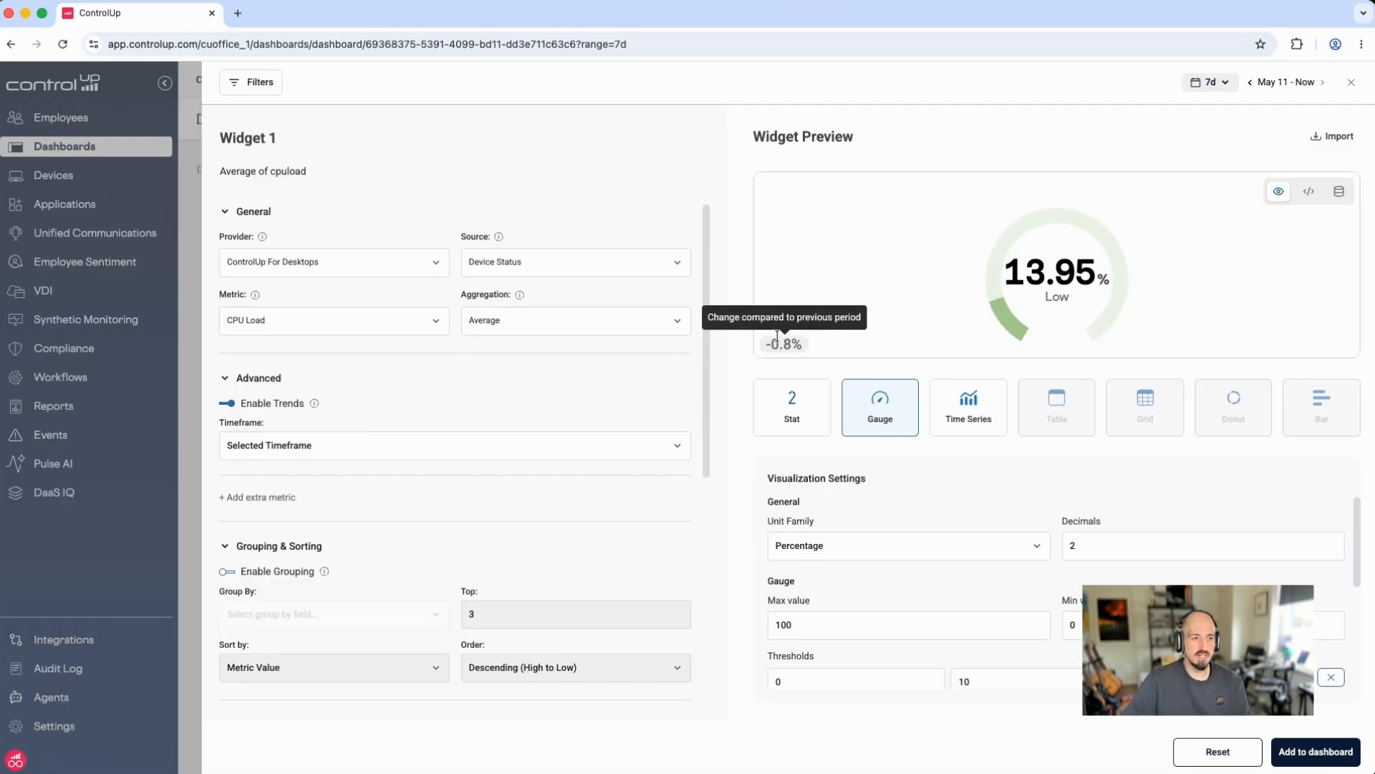
left_click(1322, 750)
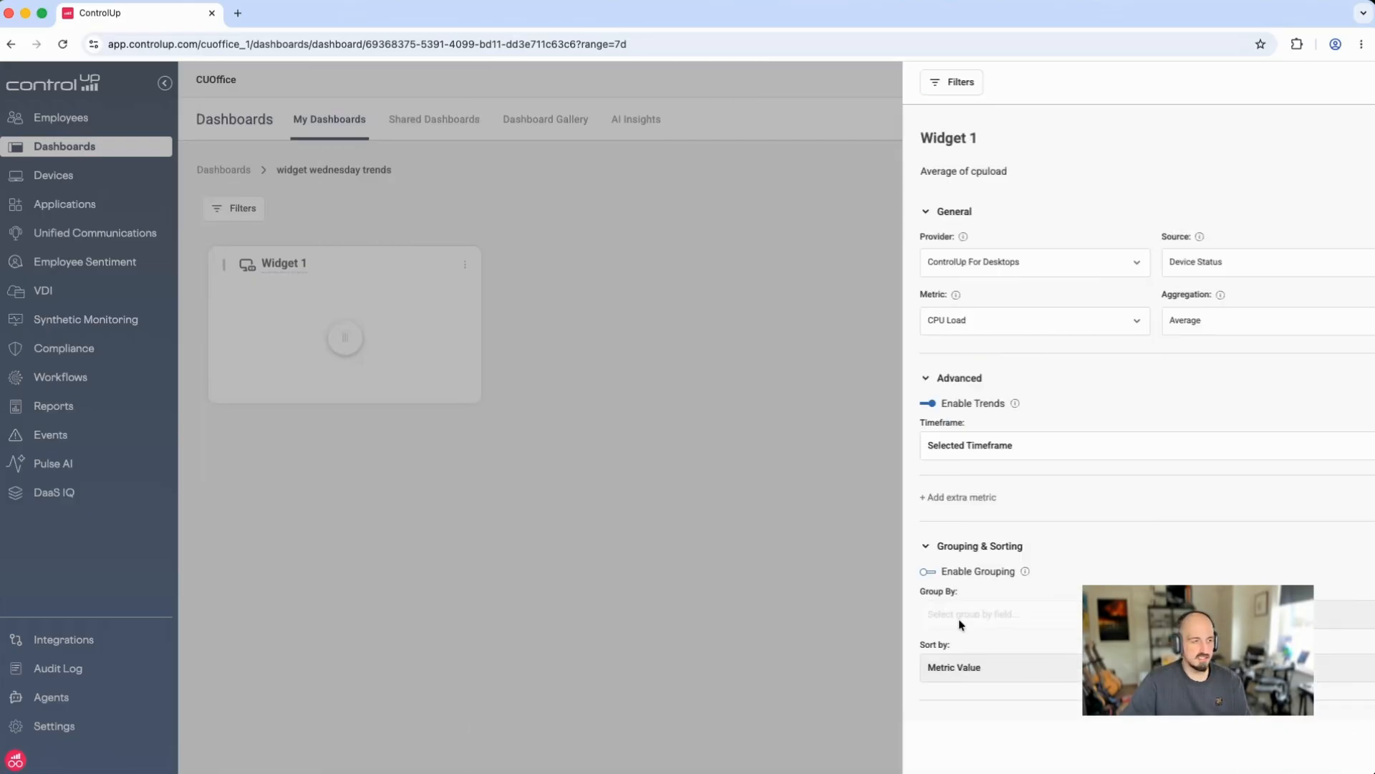
- Enlarge the CPU Load gauge widget on the dashboard and reopen it for editing
left_click_drag(475, 393, 589, 479)
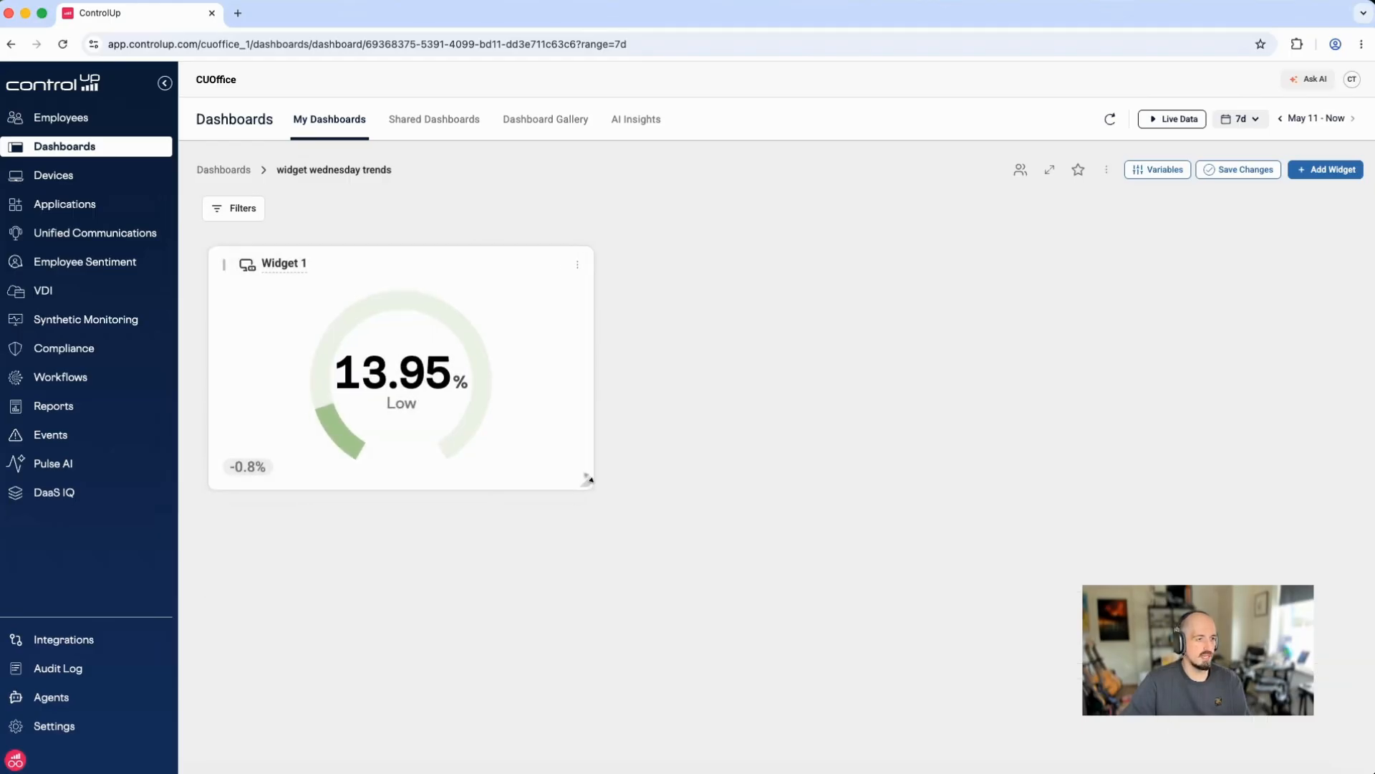
left_click(564, 266)
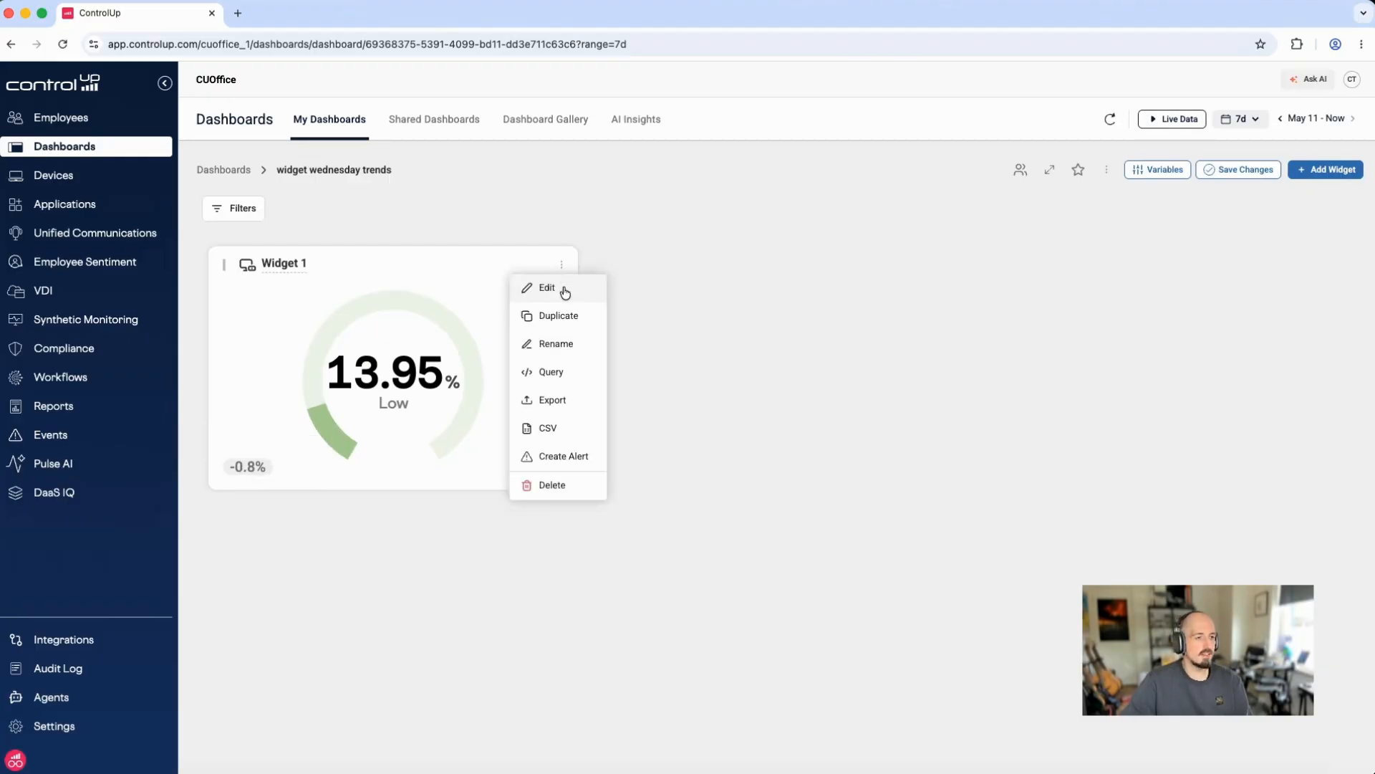
left_click(562, 288)
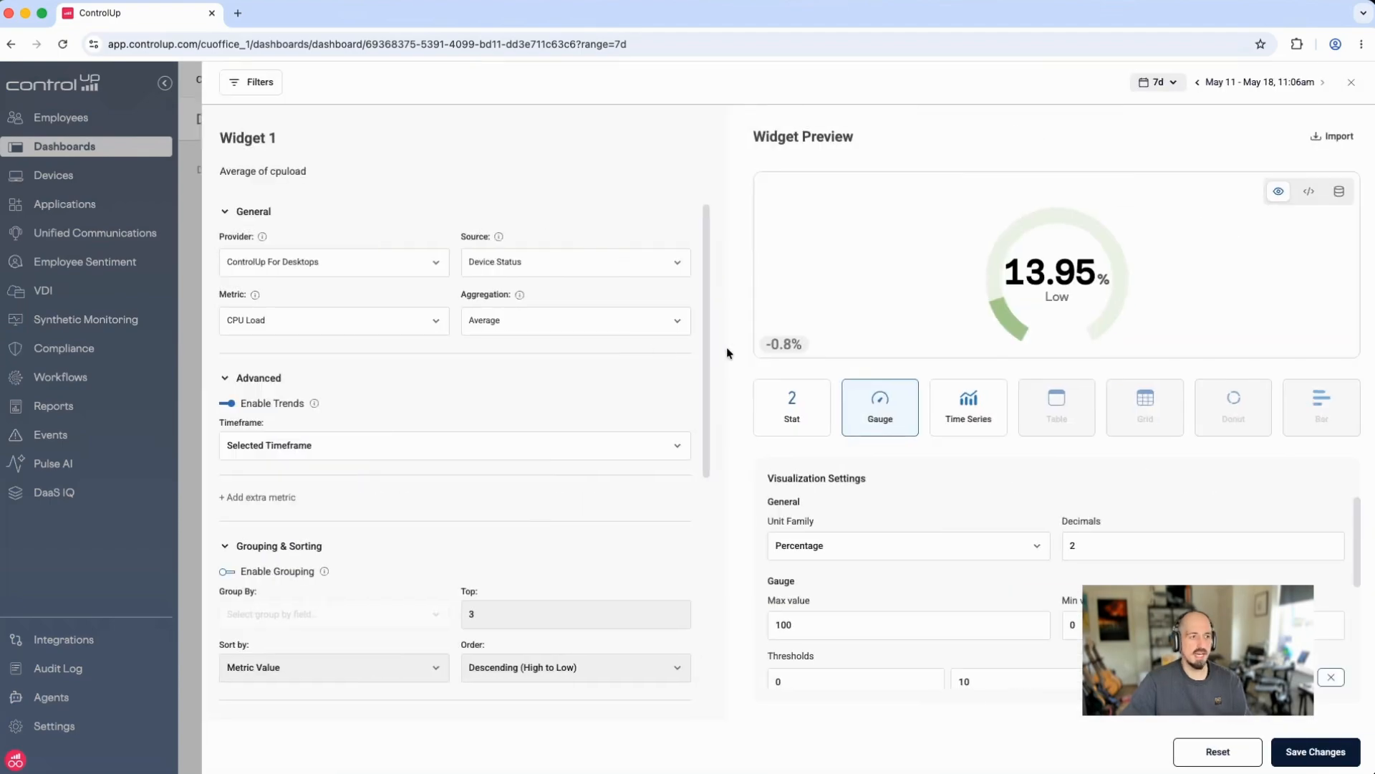
- Preview the gauge's trend for the Last 24 Hours and Last 1 Hour ranges, and restore the Last 7 Days range
left_click(249, 443)
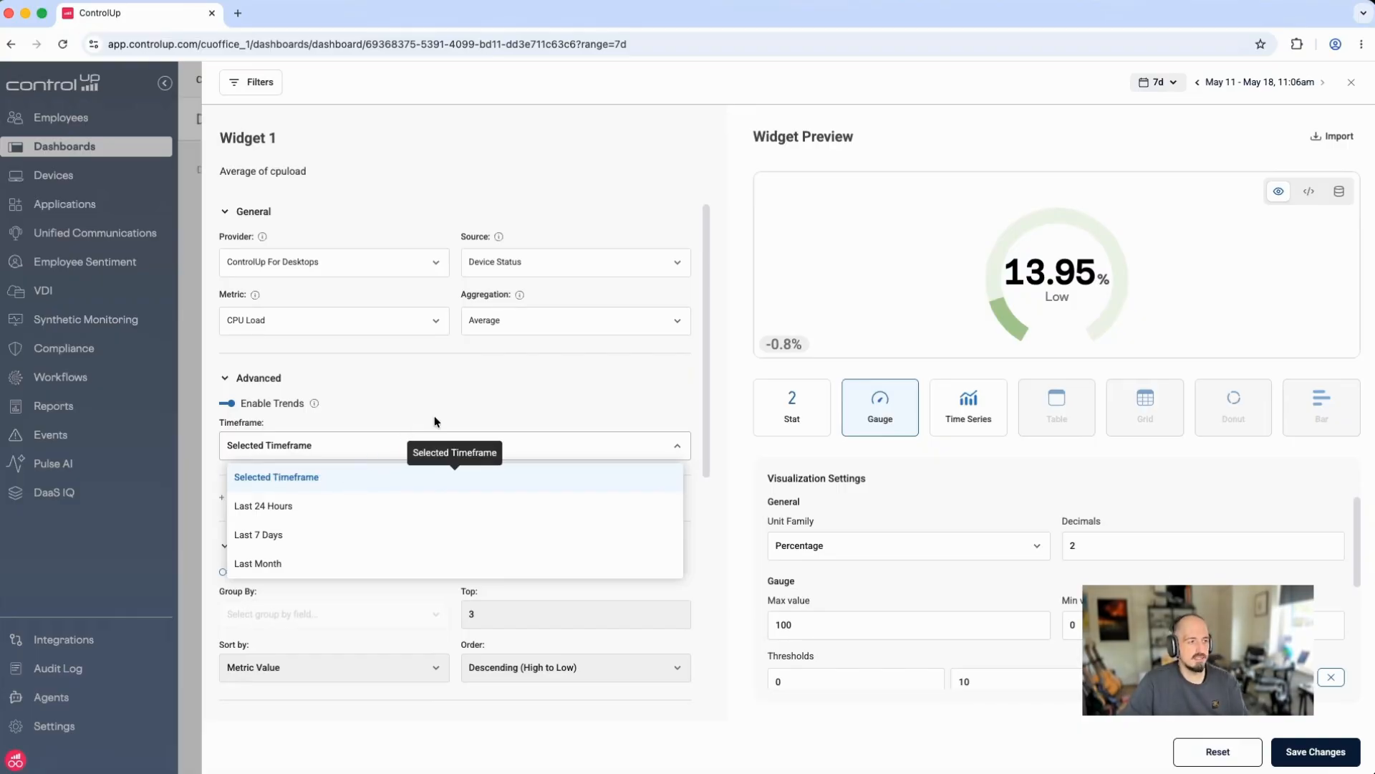
left_click(724, 427)
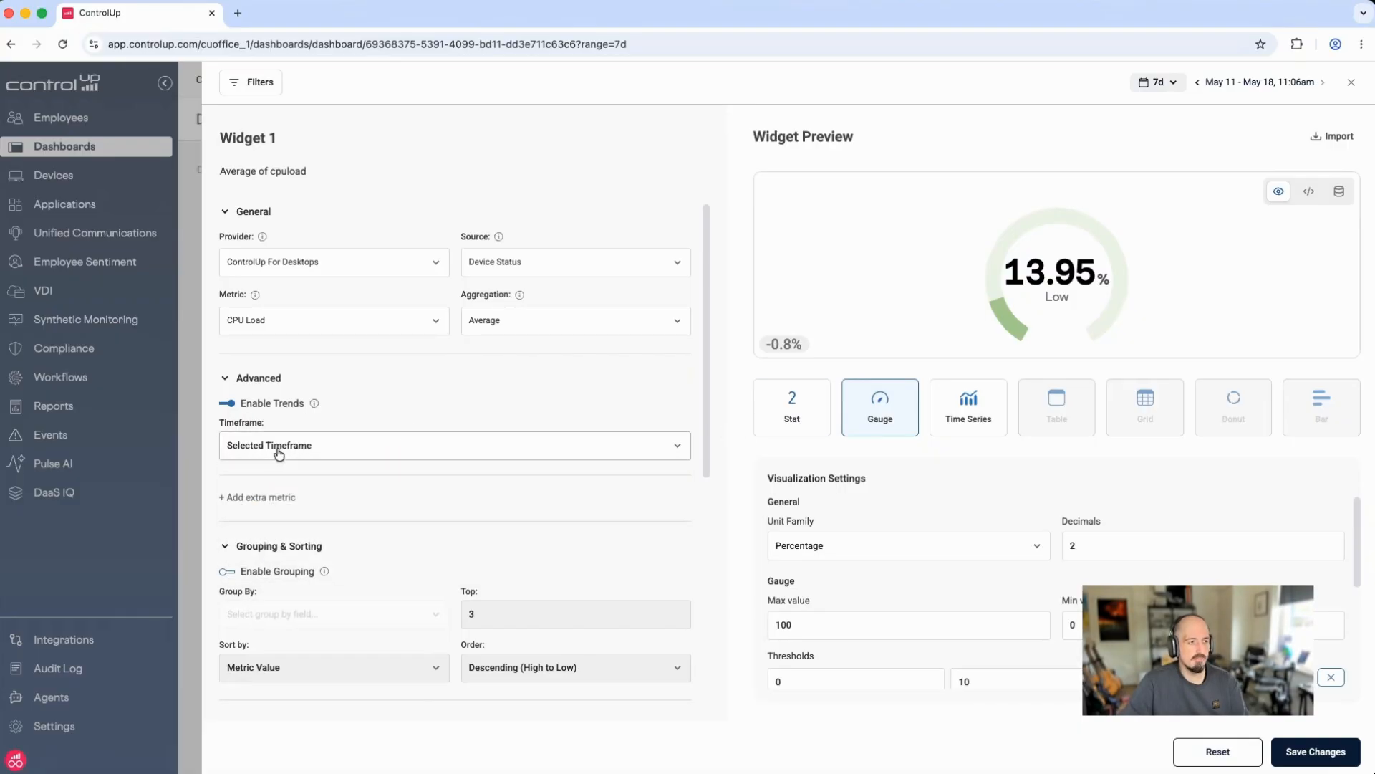
left_click(1163, 89)
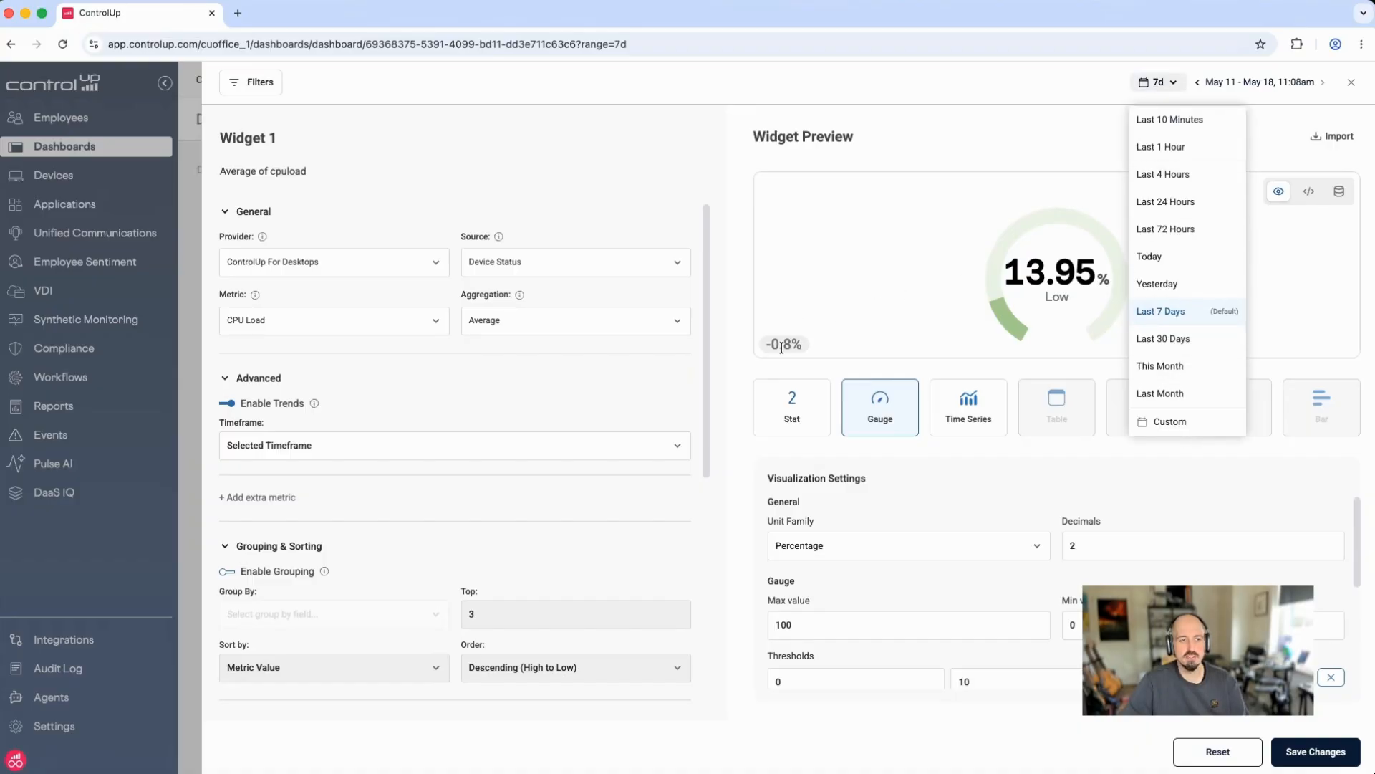
mouse_move(782, 348)
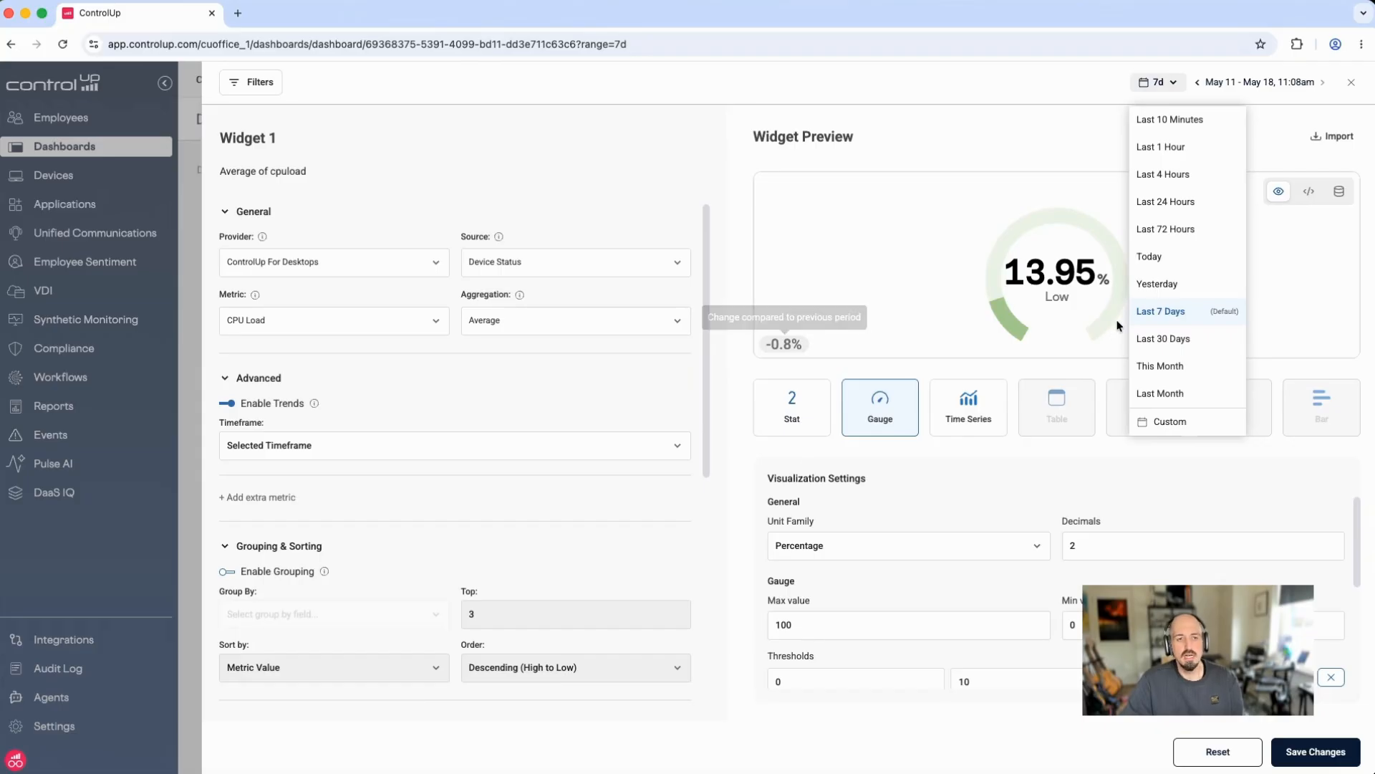
left_click(1182, 206)
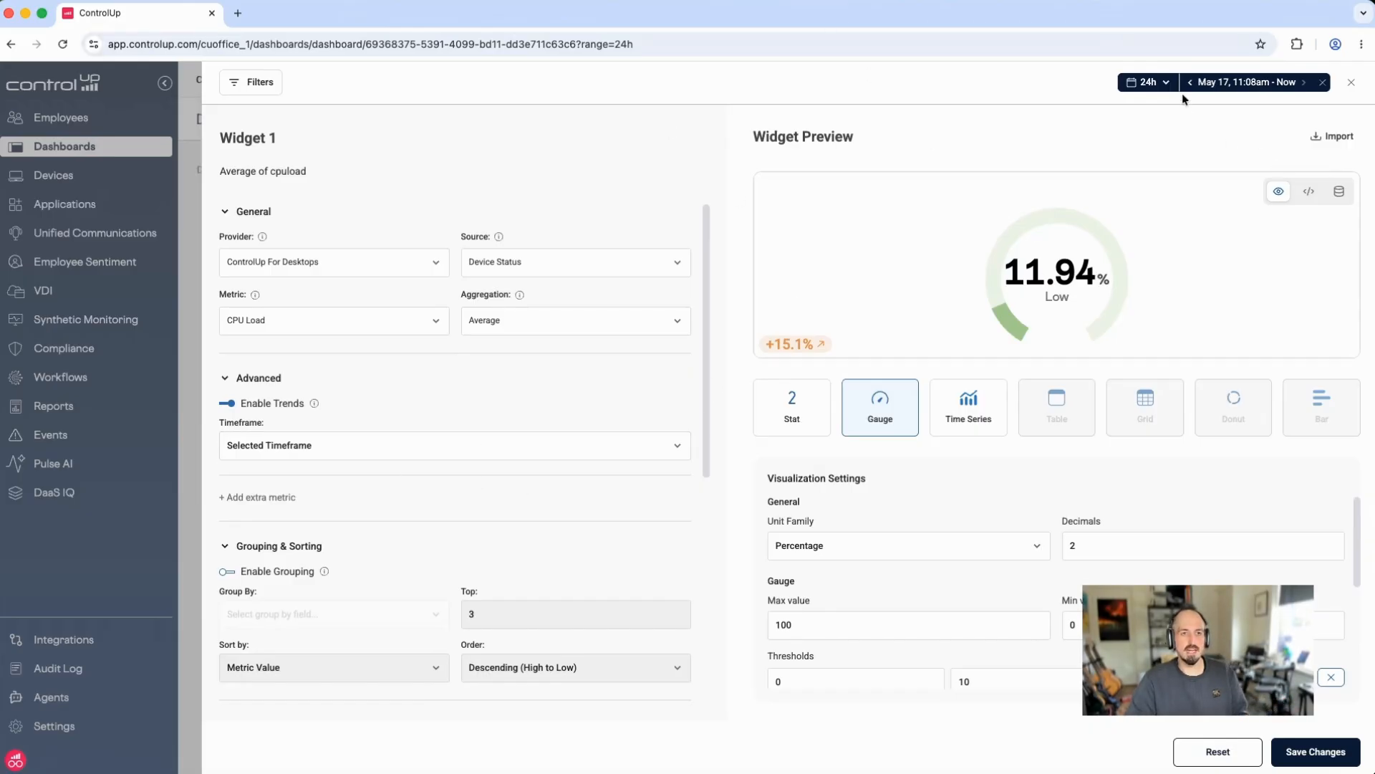
left_click(1149, 82)
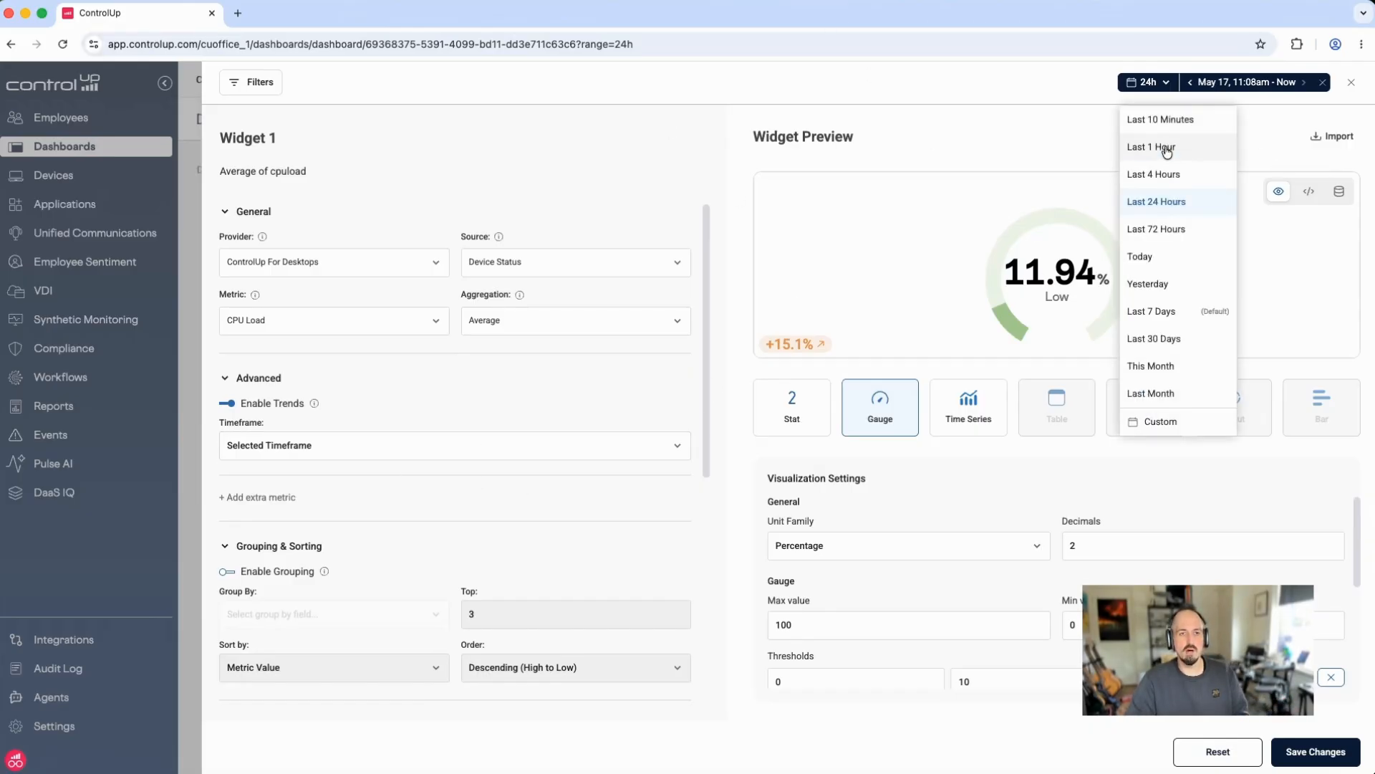
left_click(1168, 146)
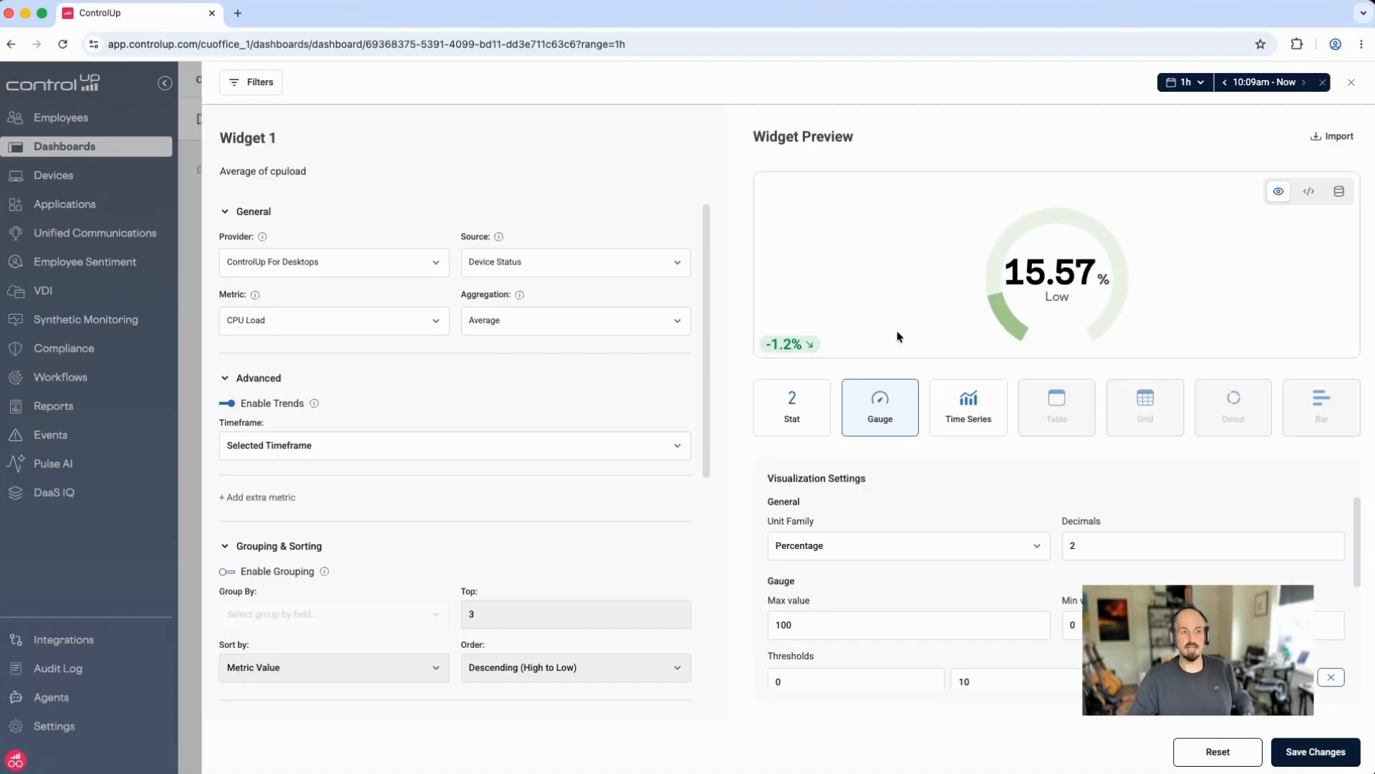
left_click(1198, 84)
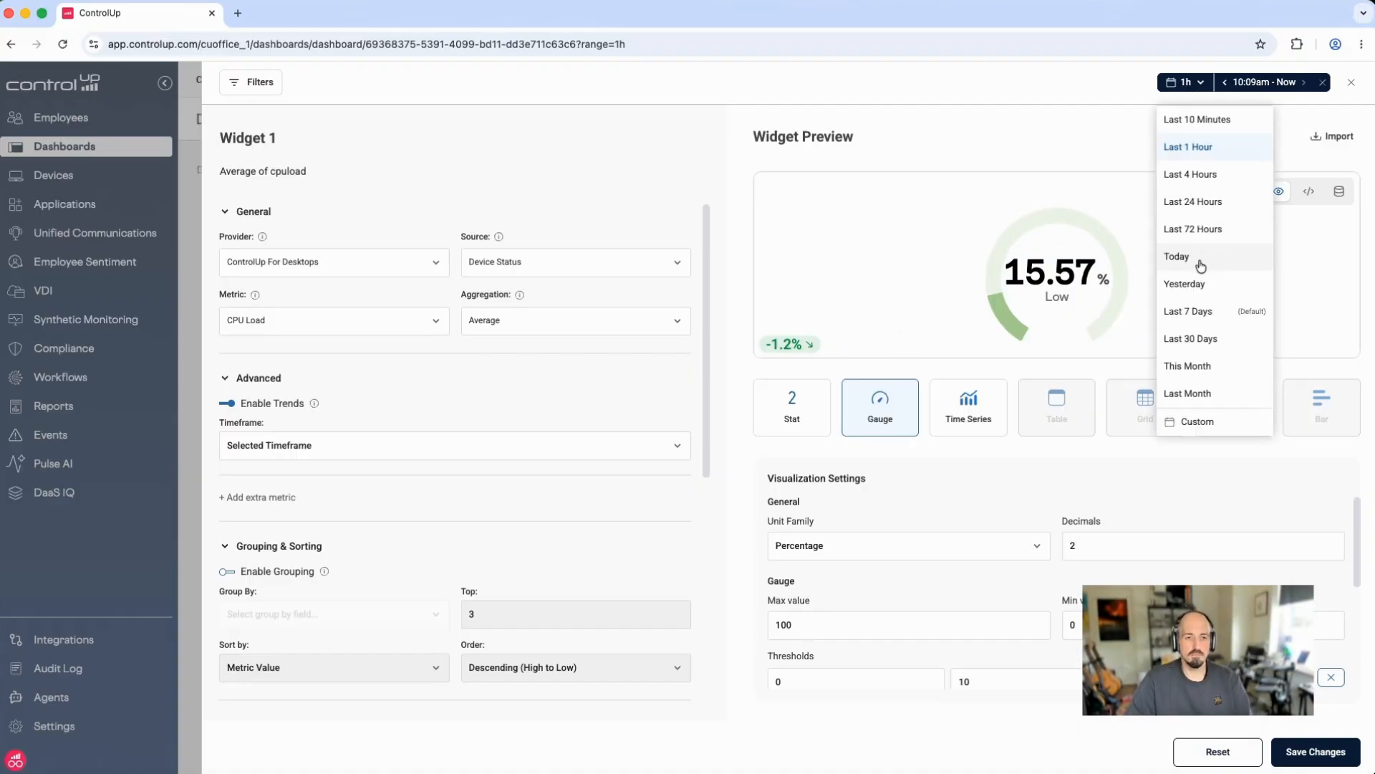
left_click(1201, 323)
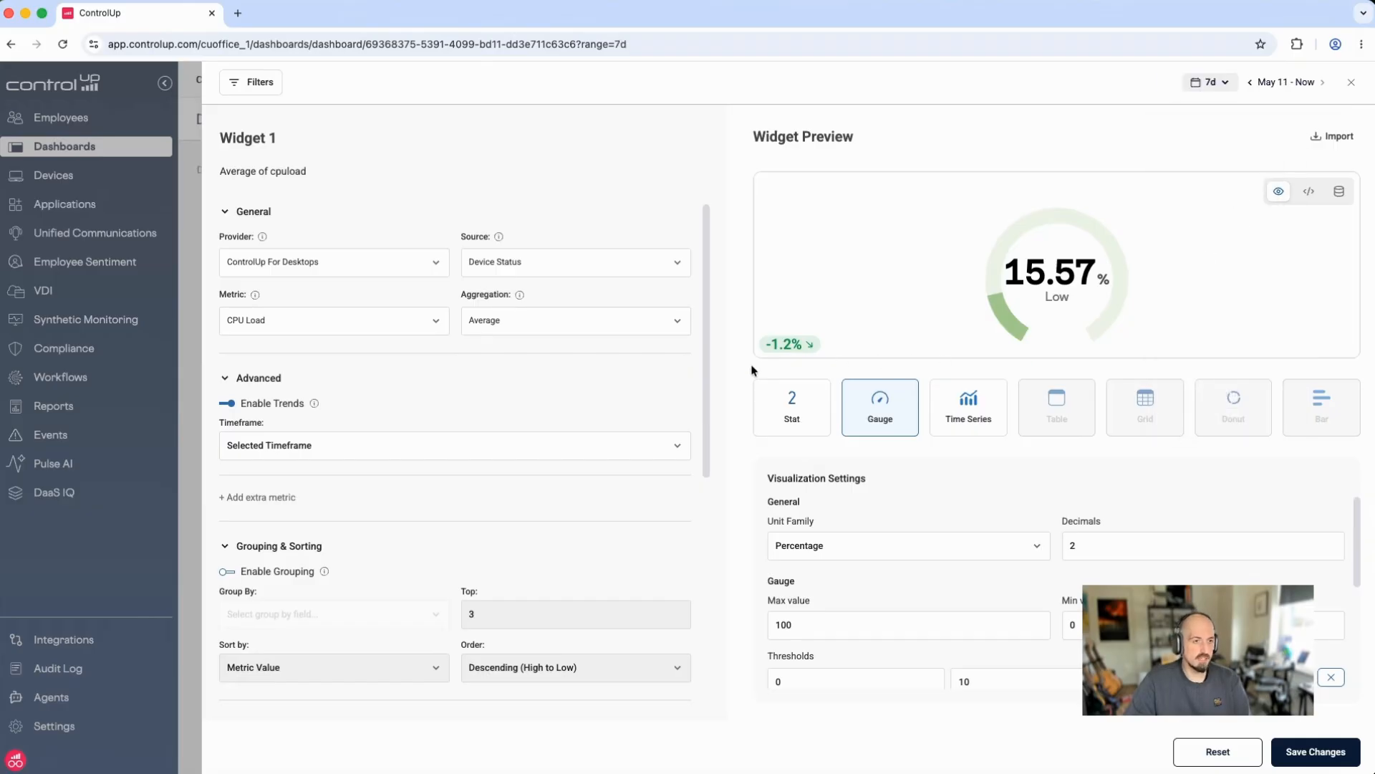
- Set the widget editor's overall time range to Last 24 Hours
left_click(669, 445)
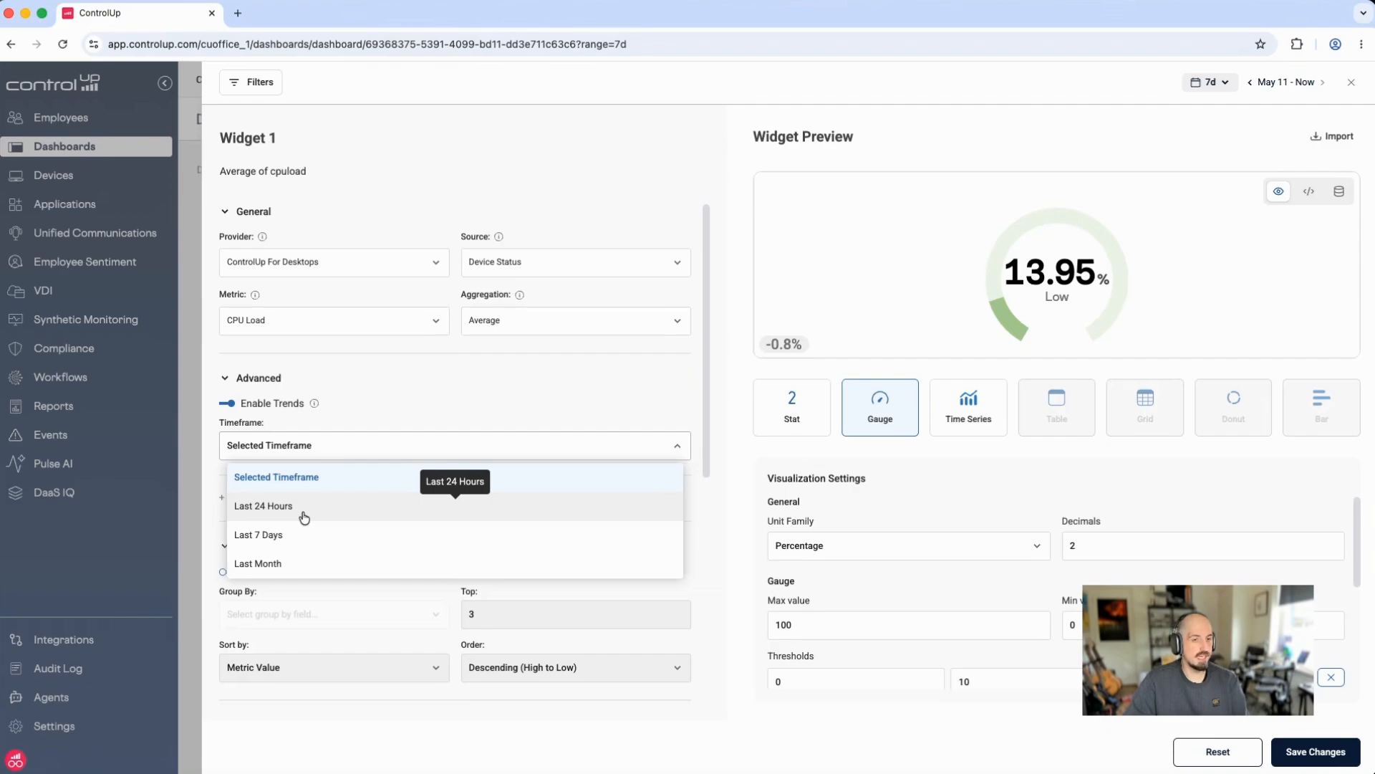
left_click(1212, 81)
left_click(1218, 201)
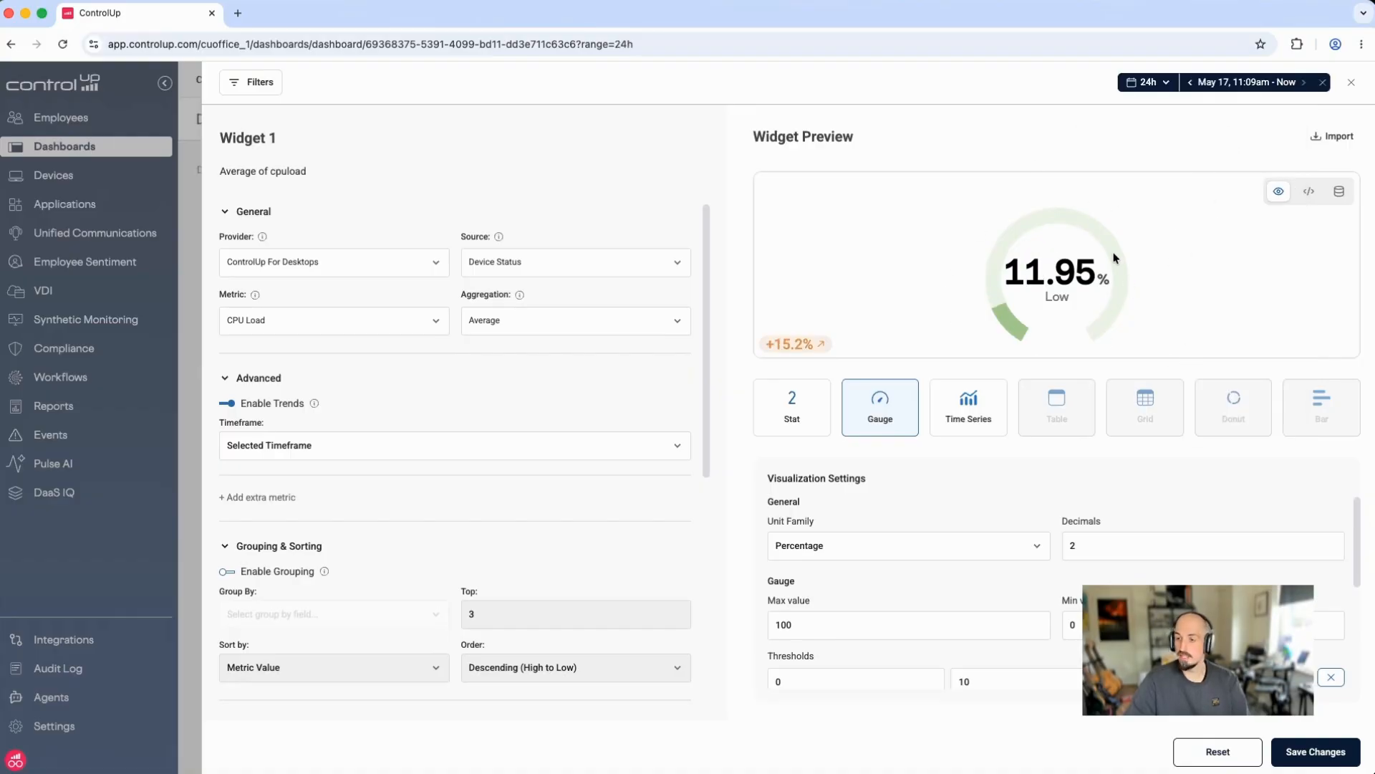
- Set the trend comparison timeframe to Last 7 Days and inspect the trend percentage in the gauge preview
left_click(279, 447)
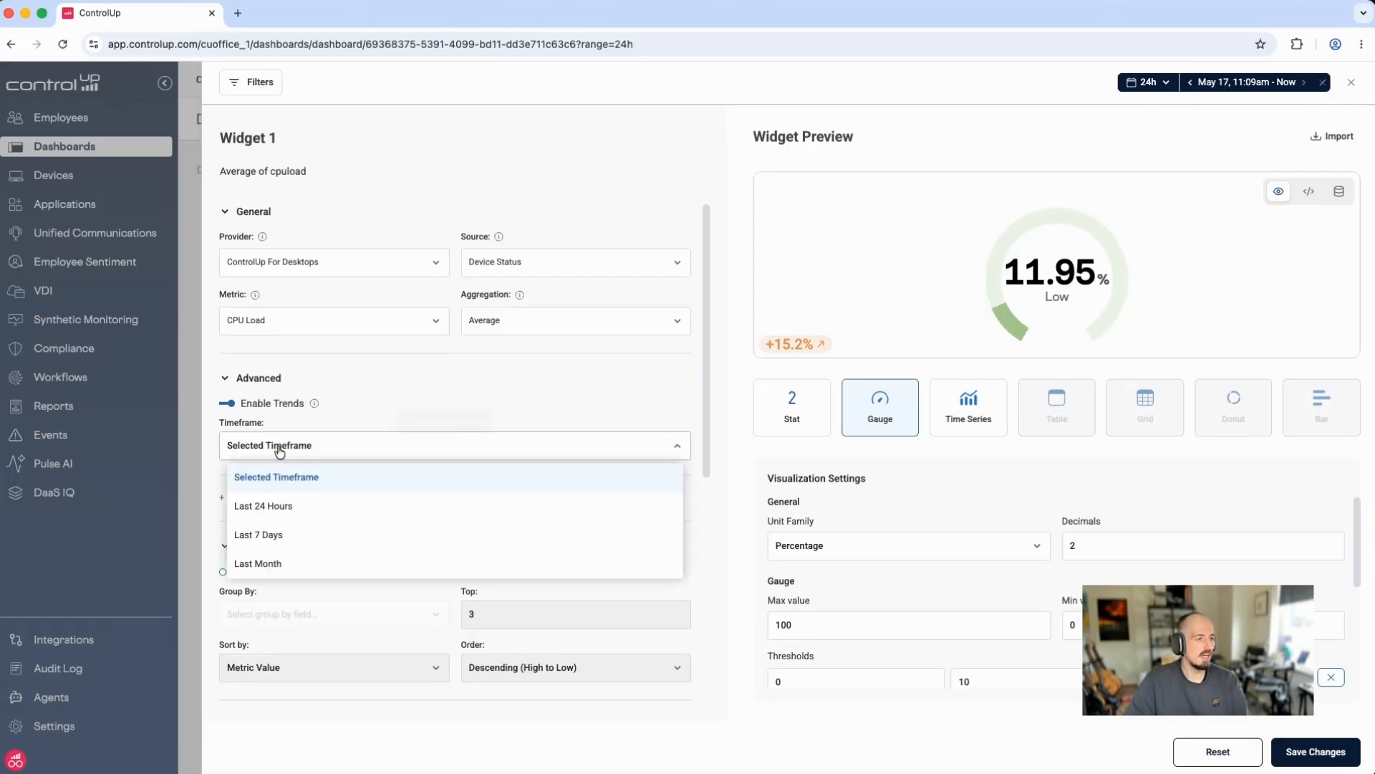
left_click(285, 535)
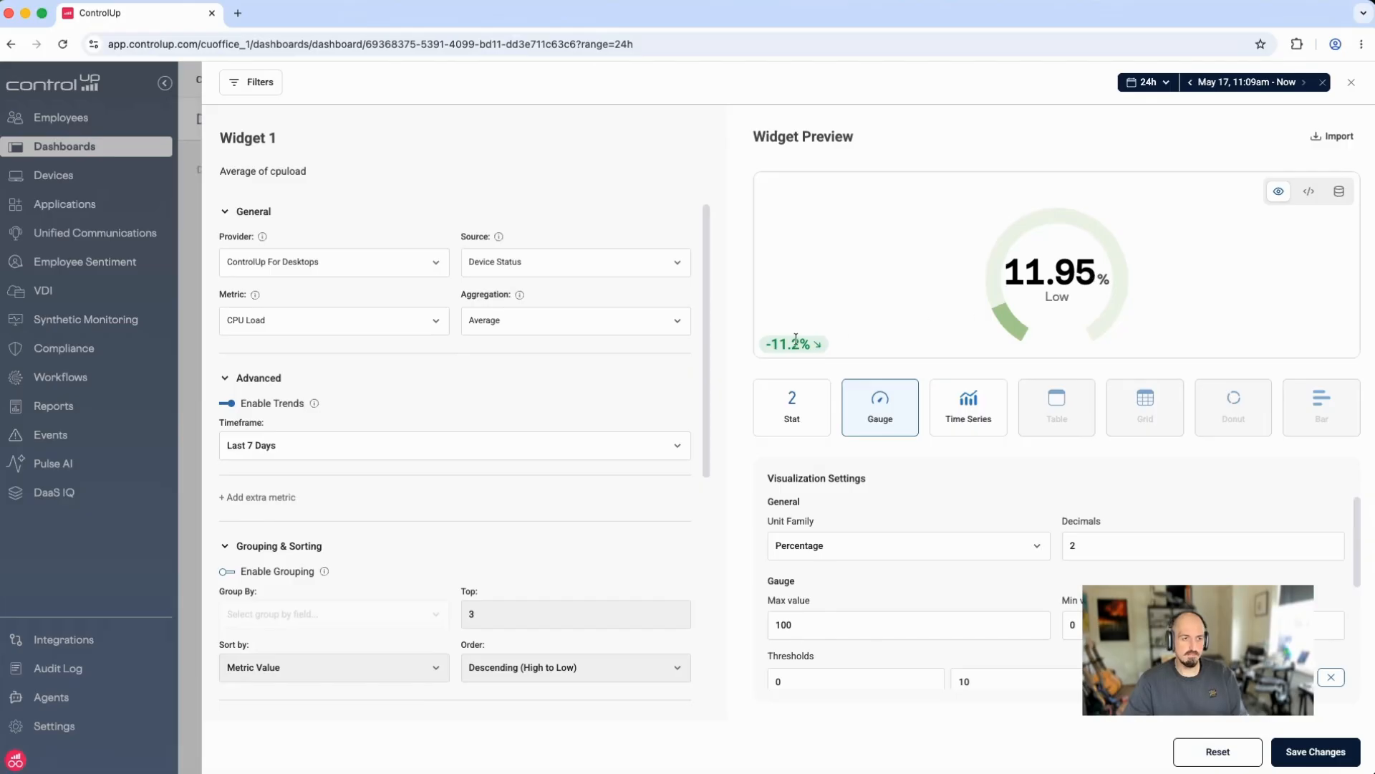
left_click_drag(771, 344, 815, 347)
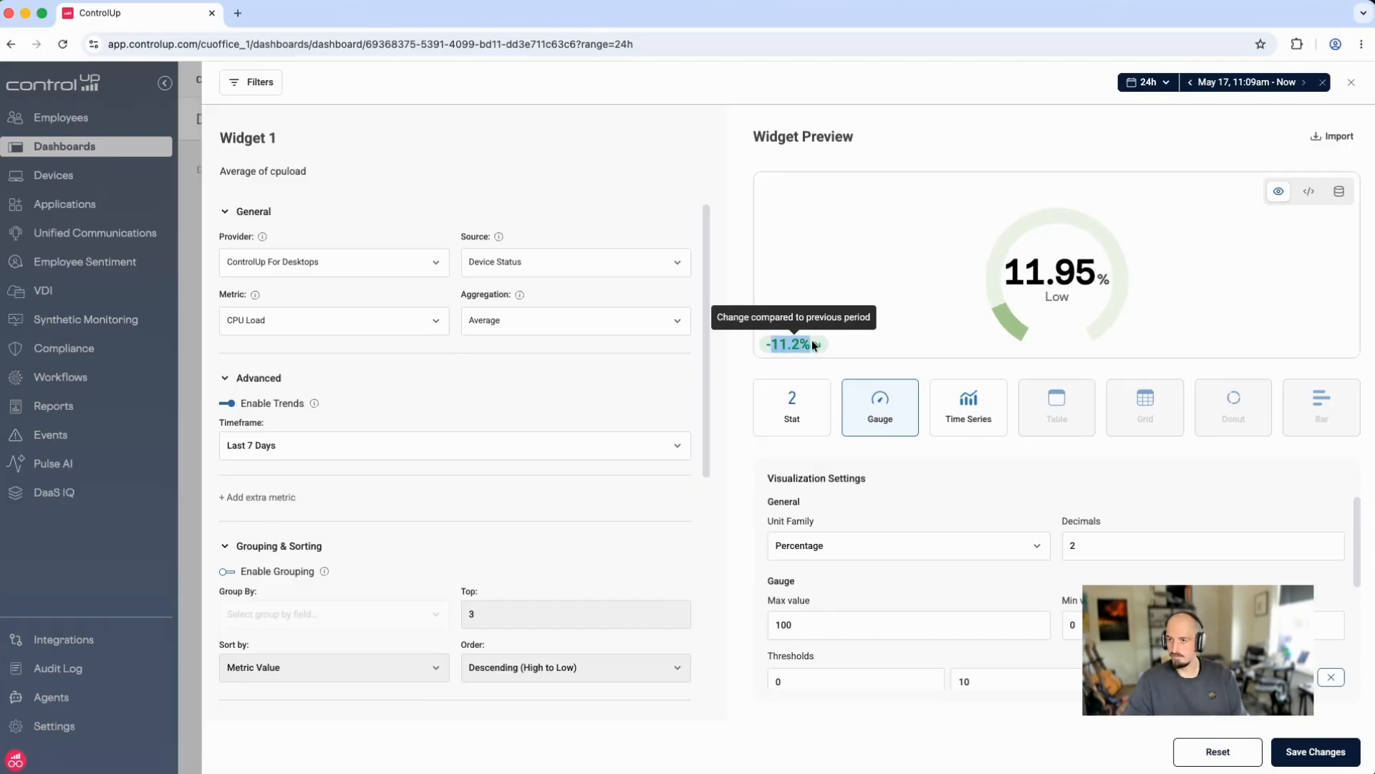
left_click(814, 346)
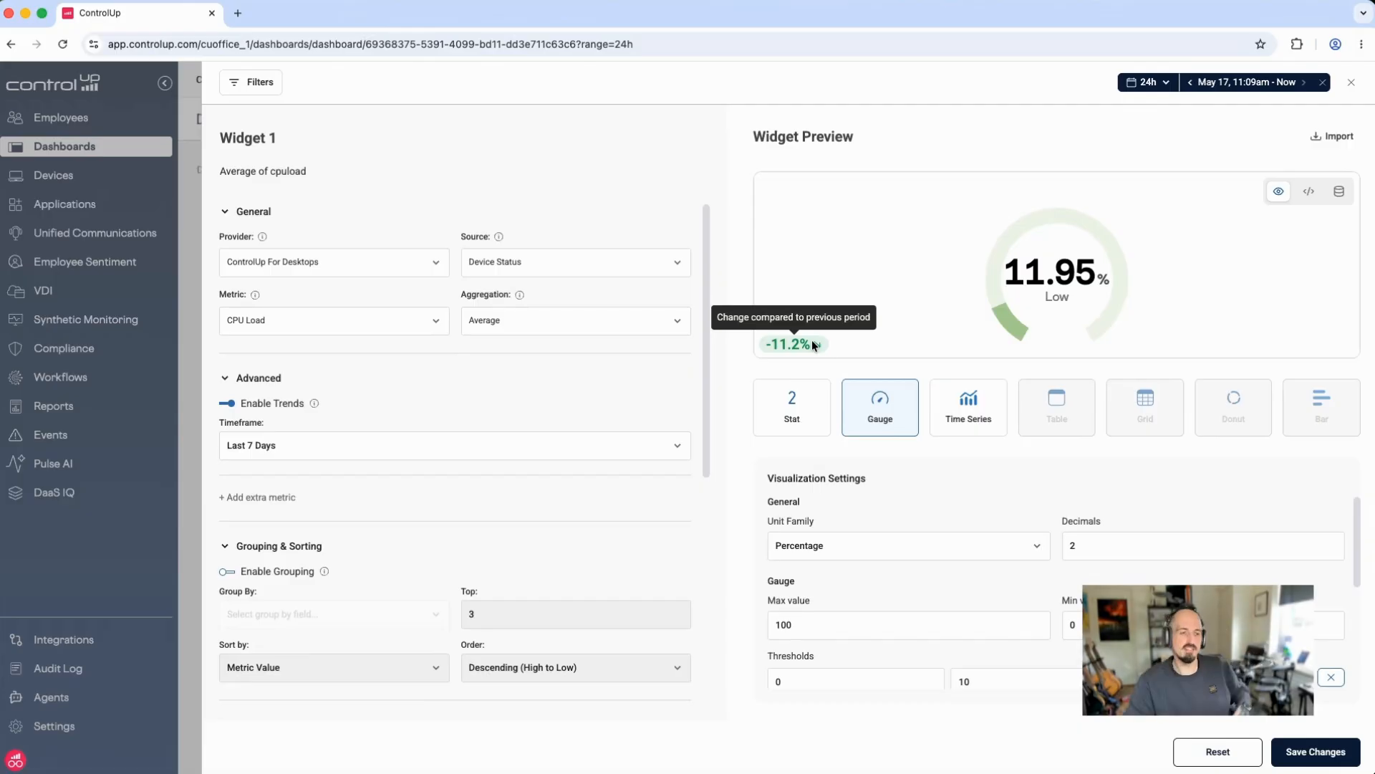
- Try the trend timeframe at Last 24 Hours and return it to Last 7 Days to compare the trends
left_click(421, 445)
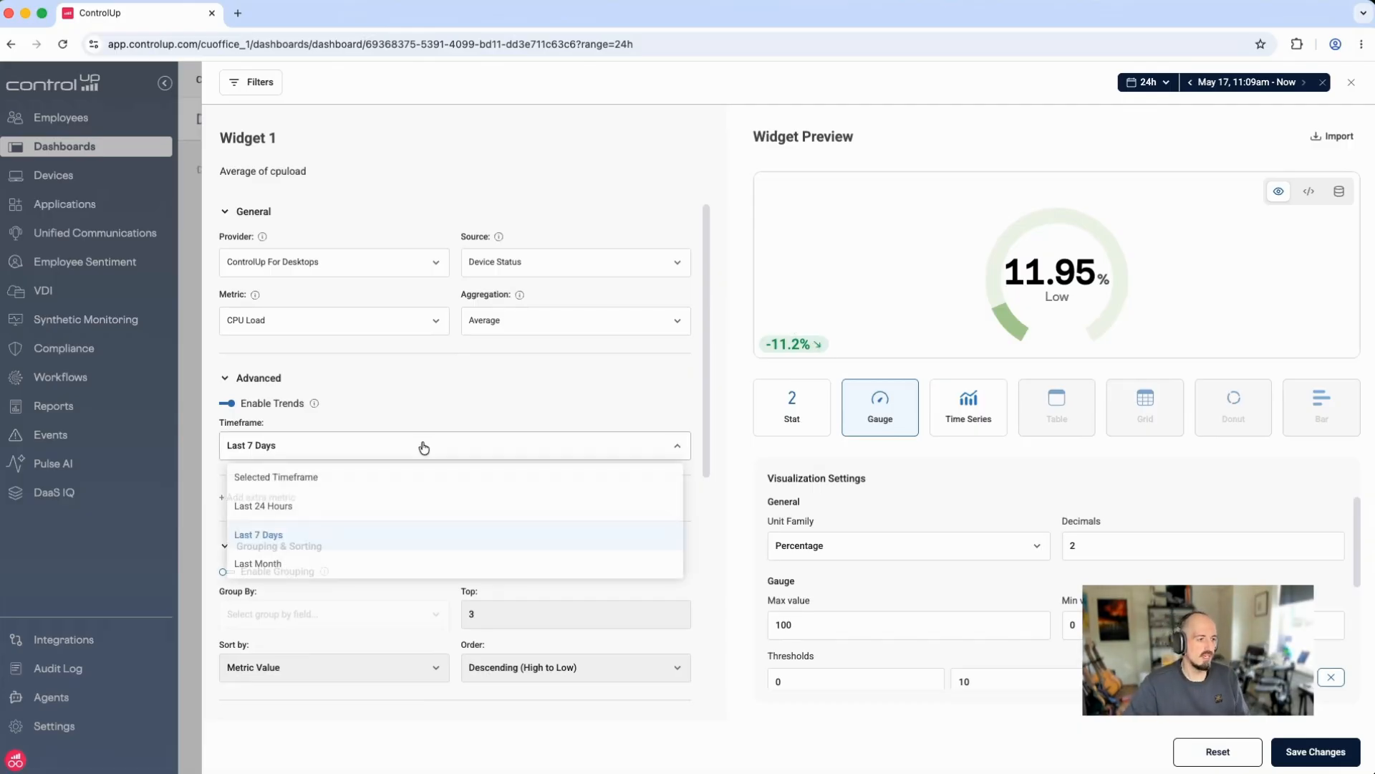
left_click(276, 503)
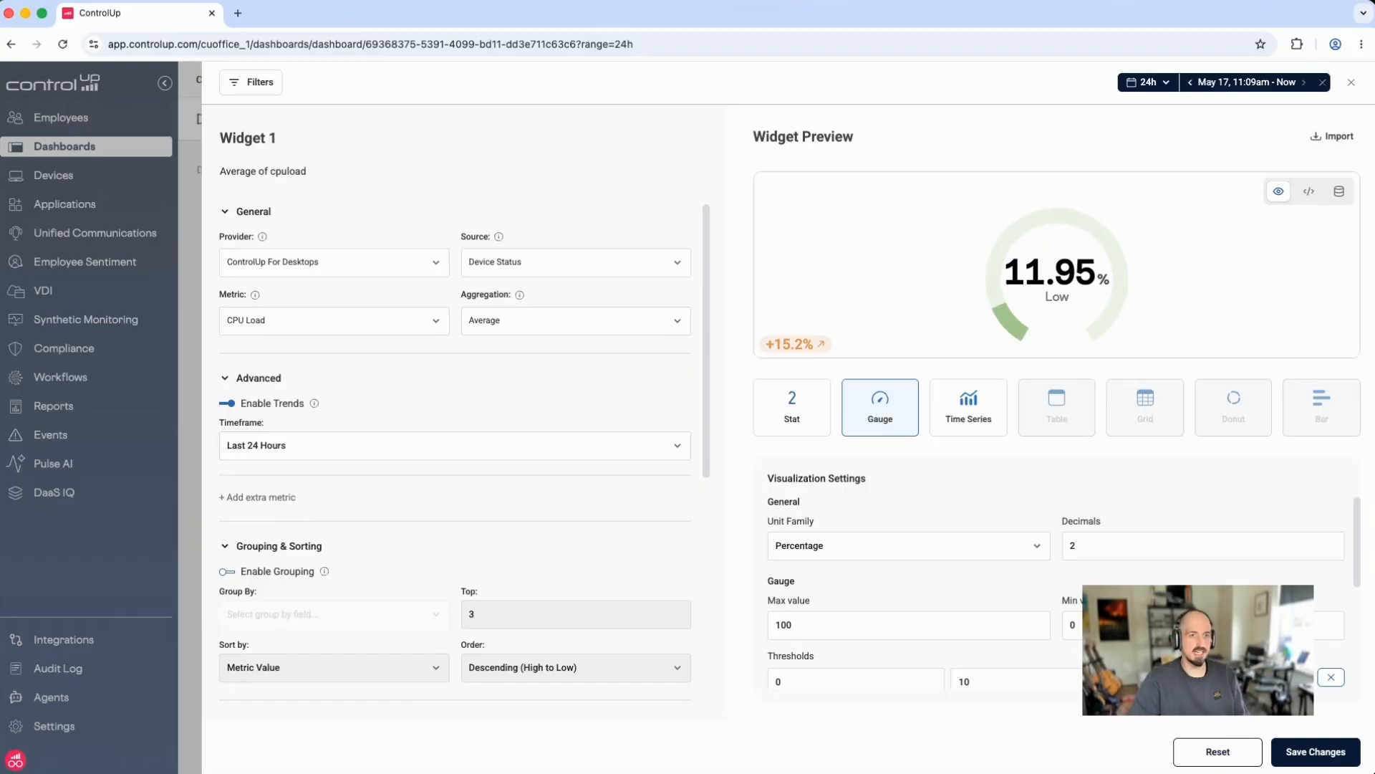
left_click(458, 451)
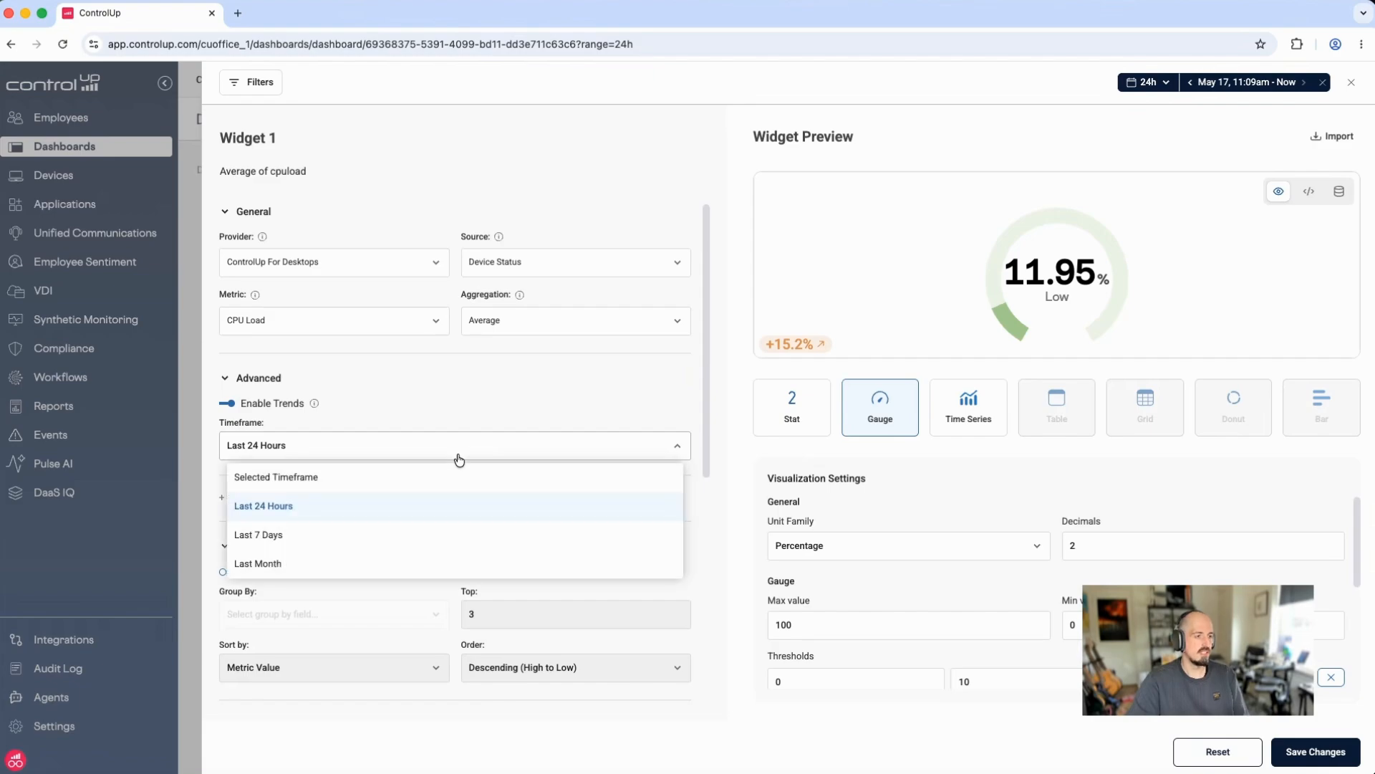
left_click(279, 550)
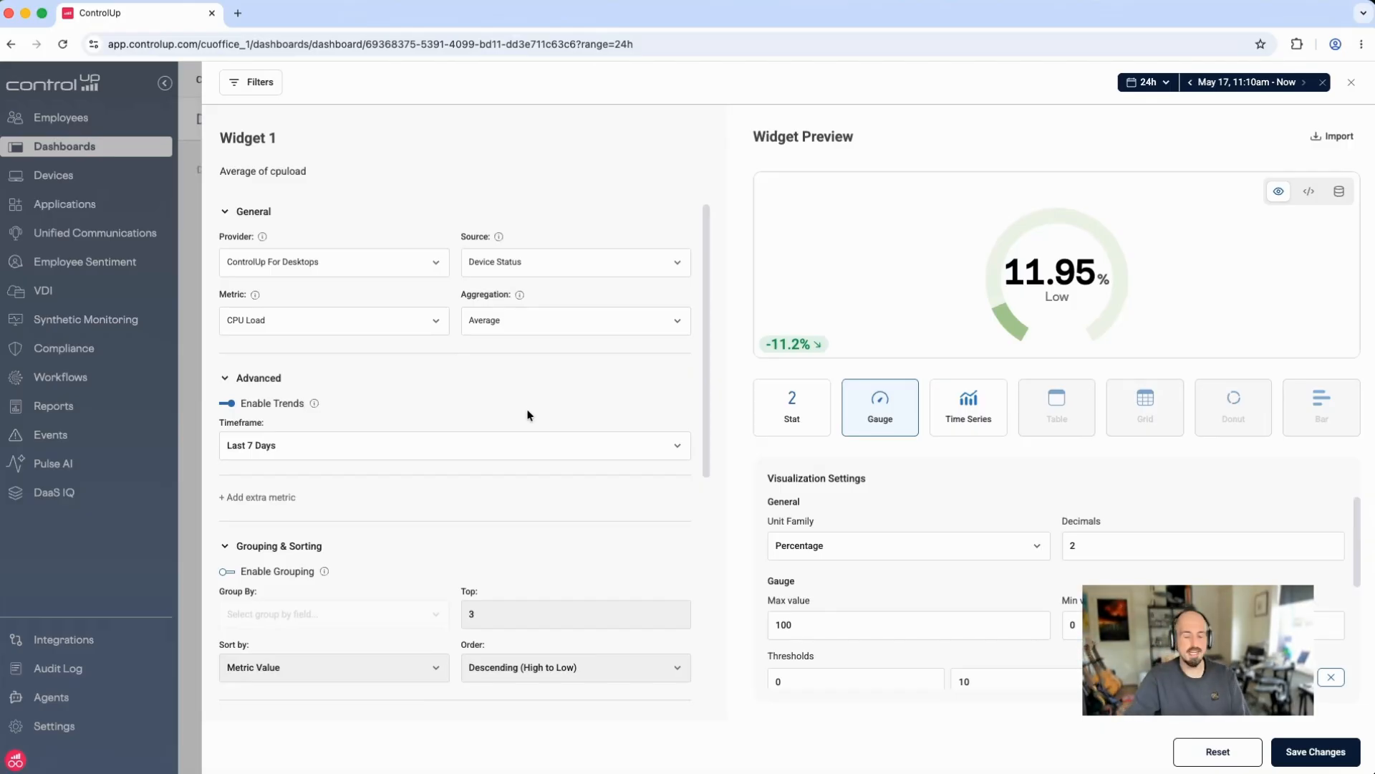
- Set the trend timeframe to Last Month, preview the widget as a Stat, and switch its visualization to Time Series
left_click(365, 446)
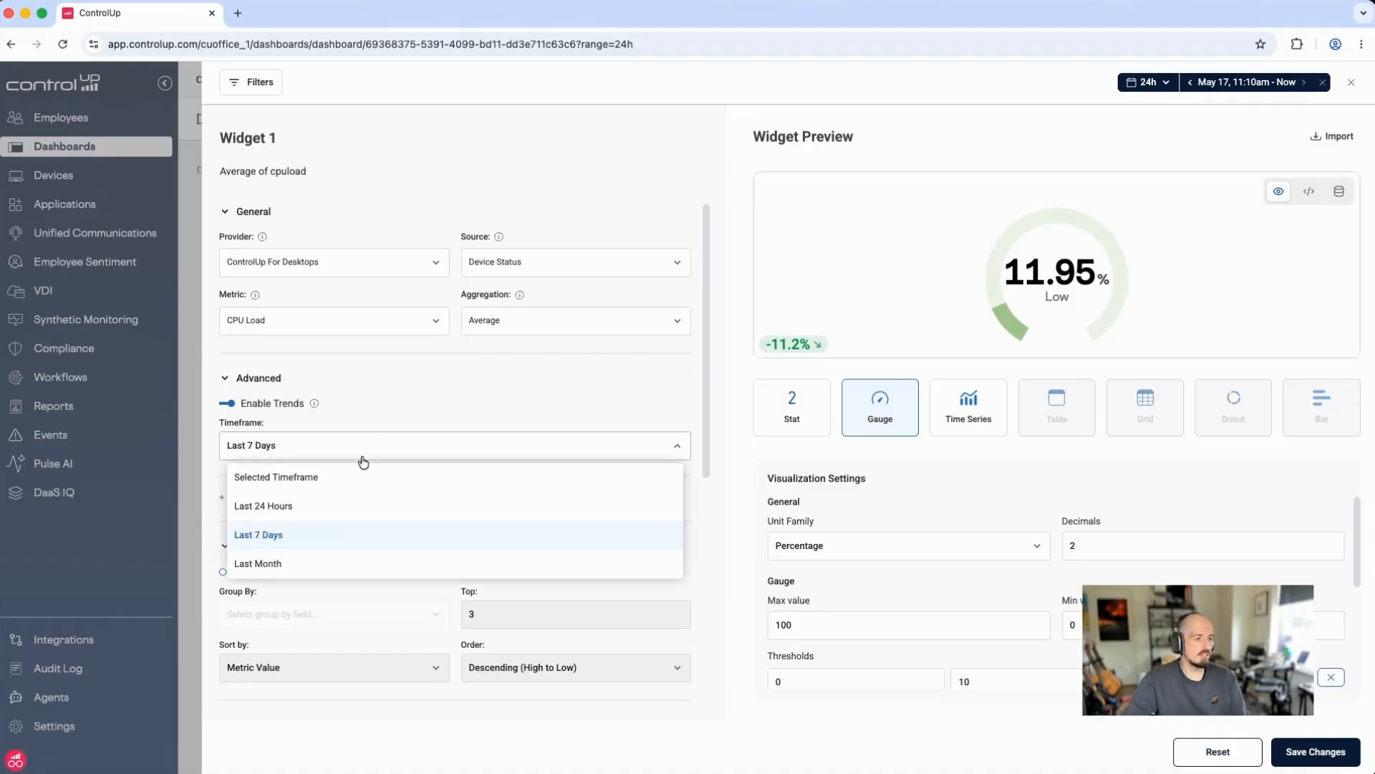
left_click(298, 566)
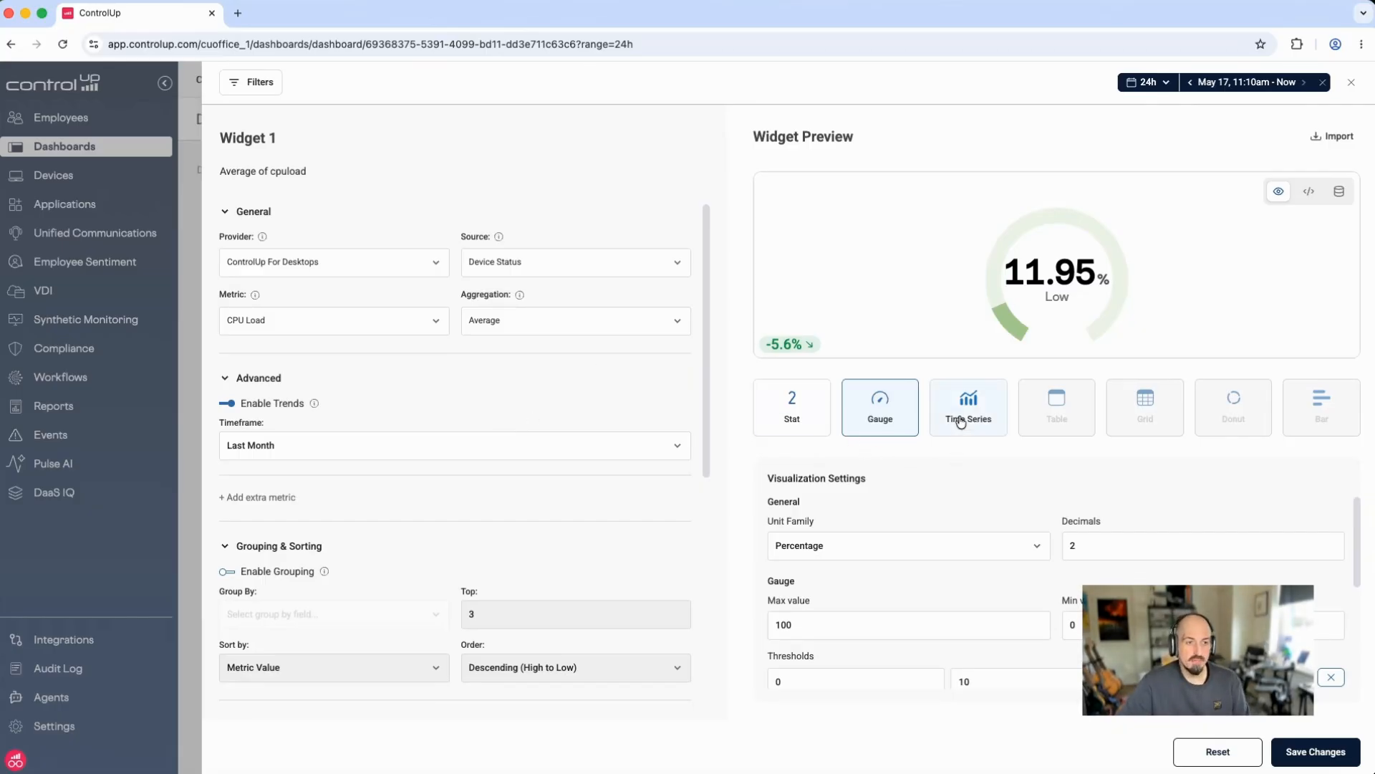
left_click(788, 414)
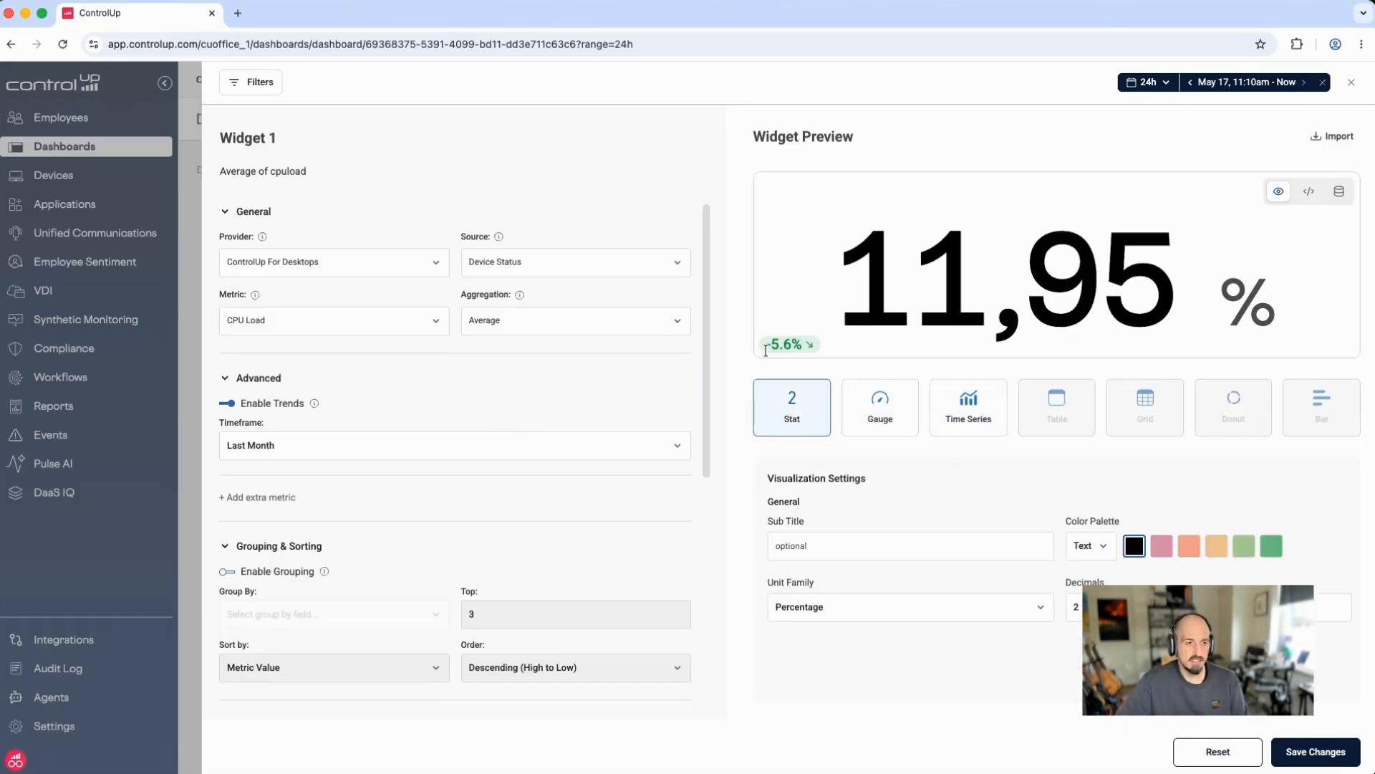
left_click(976, 421)
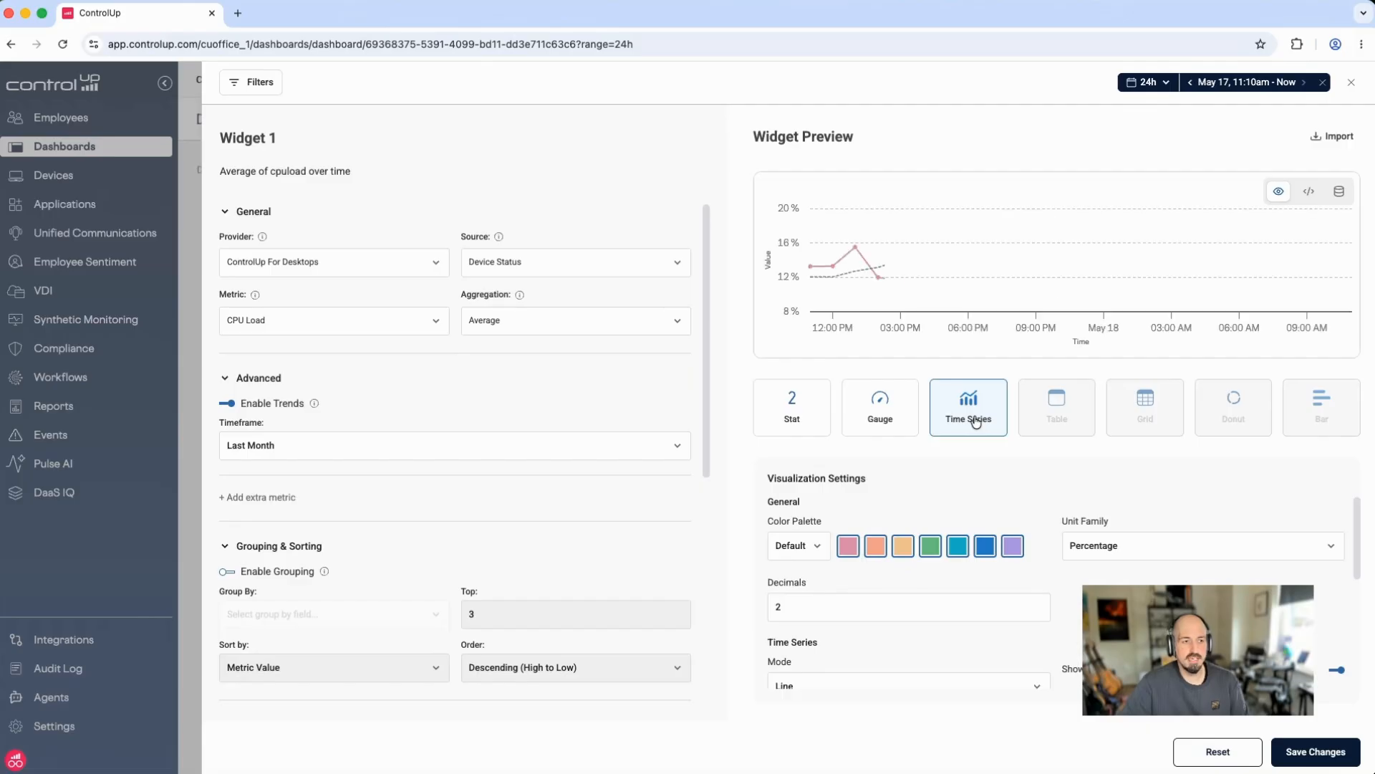
- Turn on the legend for the CPU Load time series and compare the current and previous-period lines in the preview
mouse_move(920, 273)
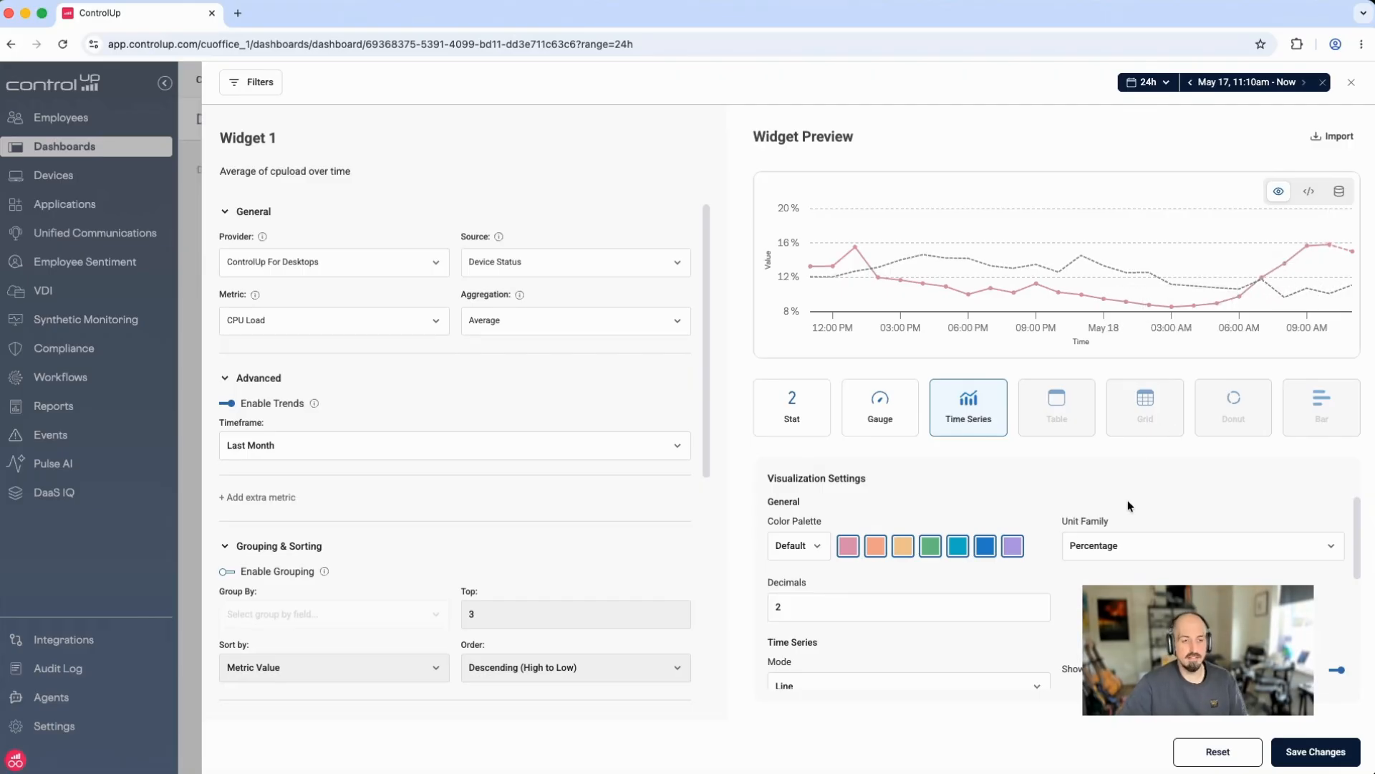
scroll(1037, 563, "down", 5)
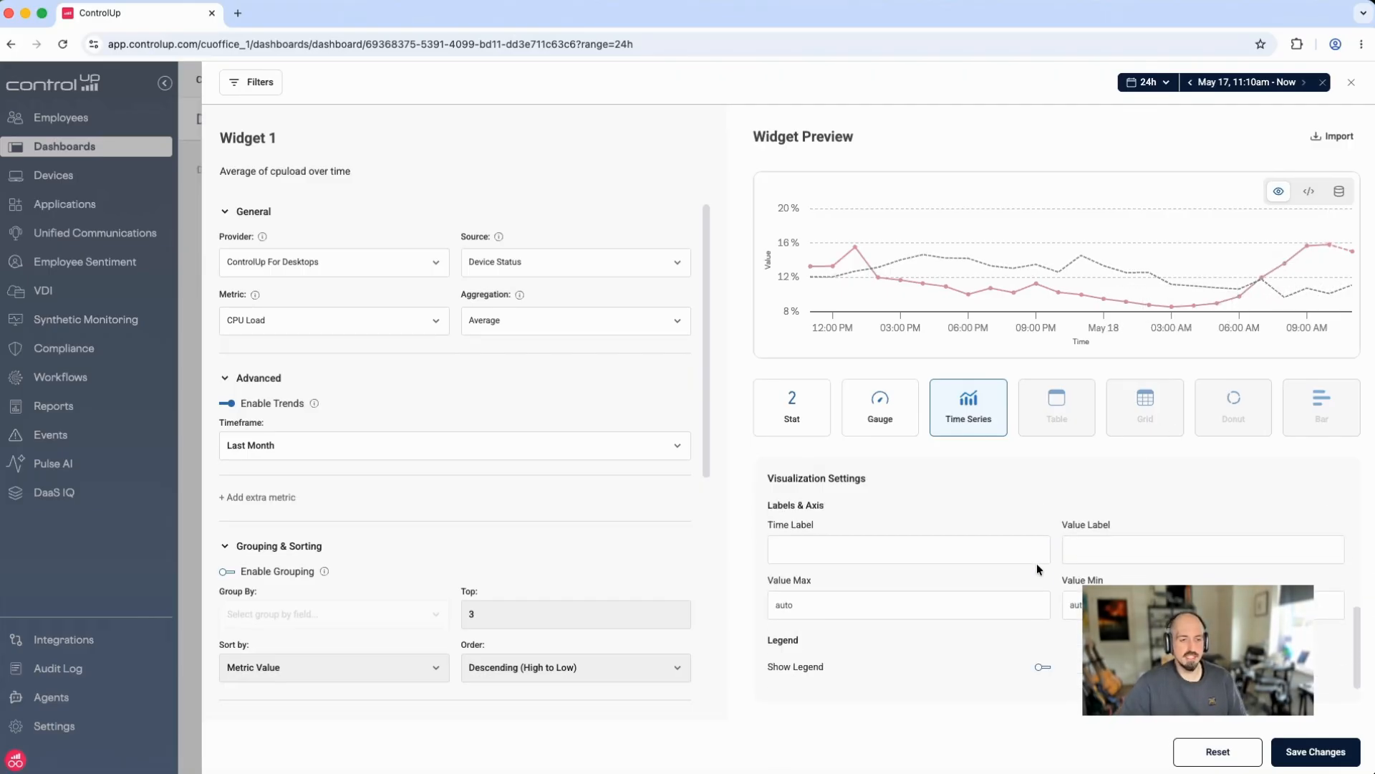
left_click(1042, 669)
scroll(1092, 515, "up", 5)
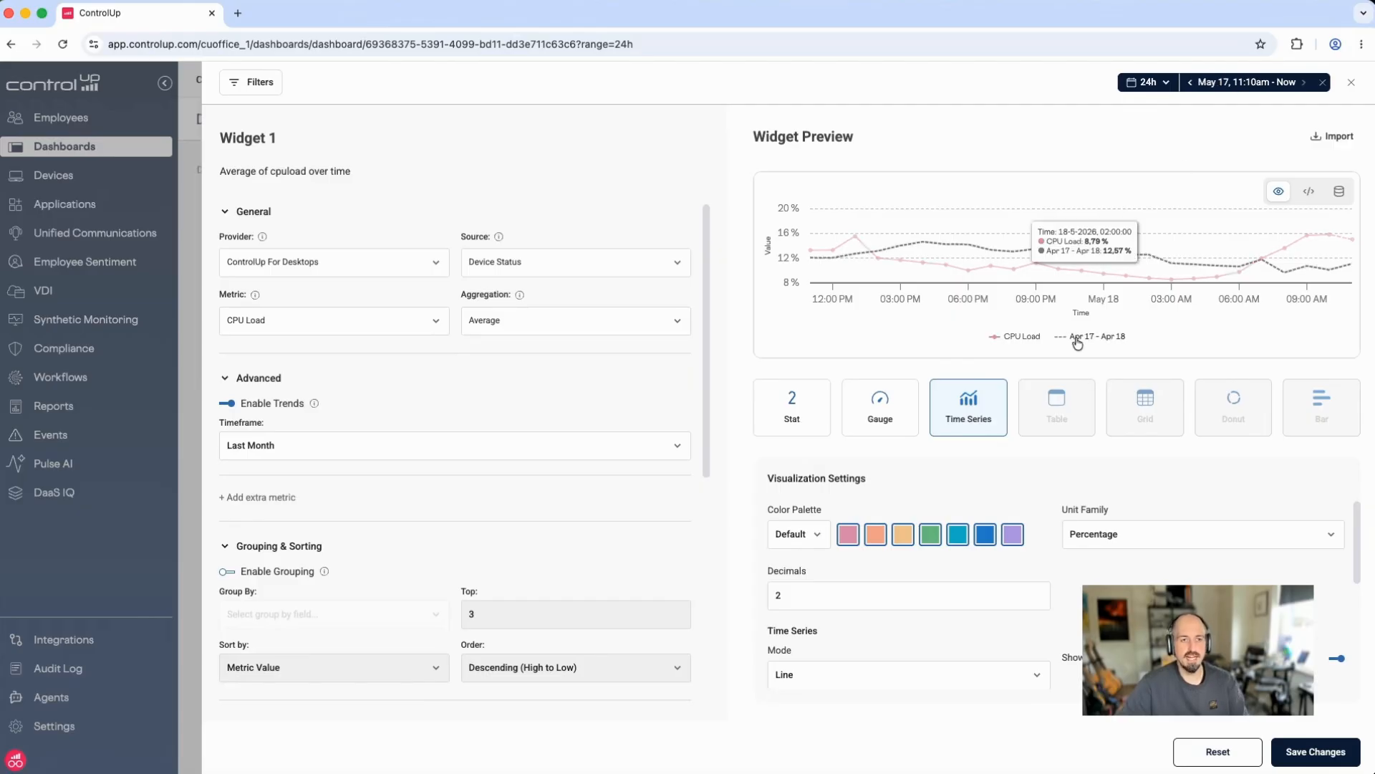
- Try the trend timeframe at Last 7 Days, and set it to Selected Timeframe
left_click(517, 446)
left_click(268, 535)
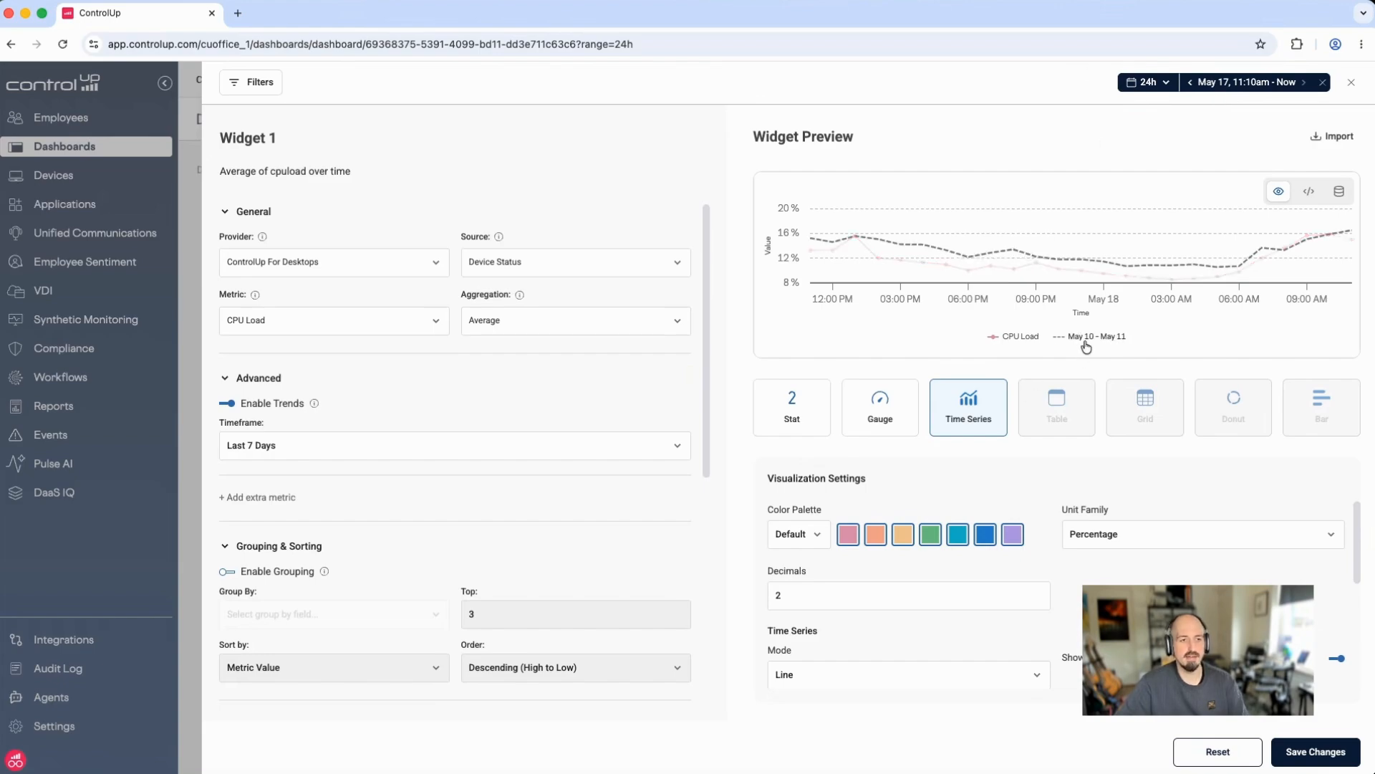
left_click(467, 445)
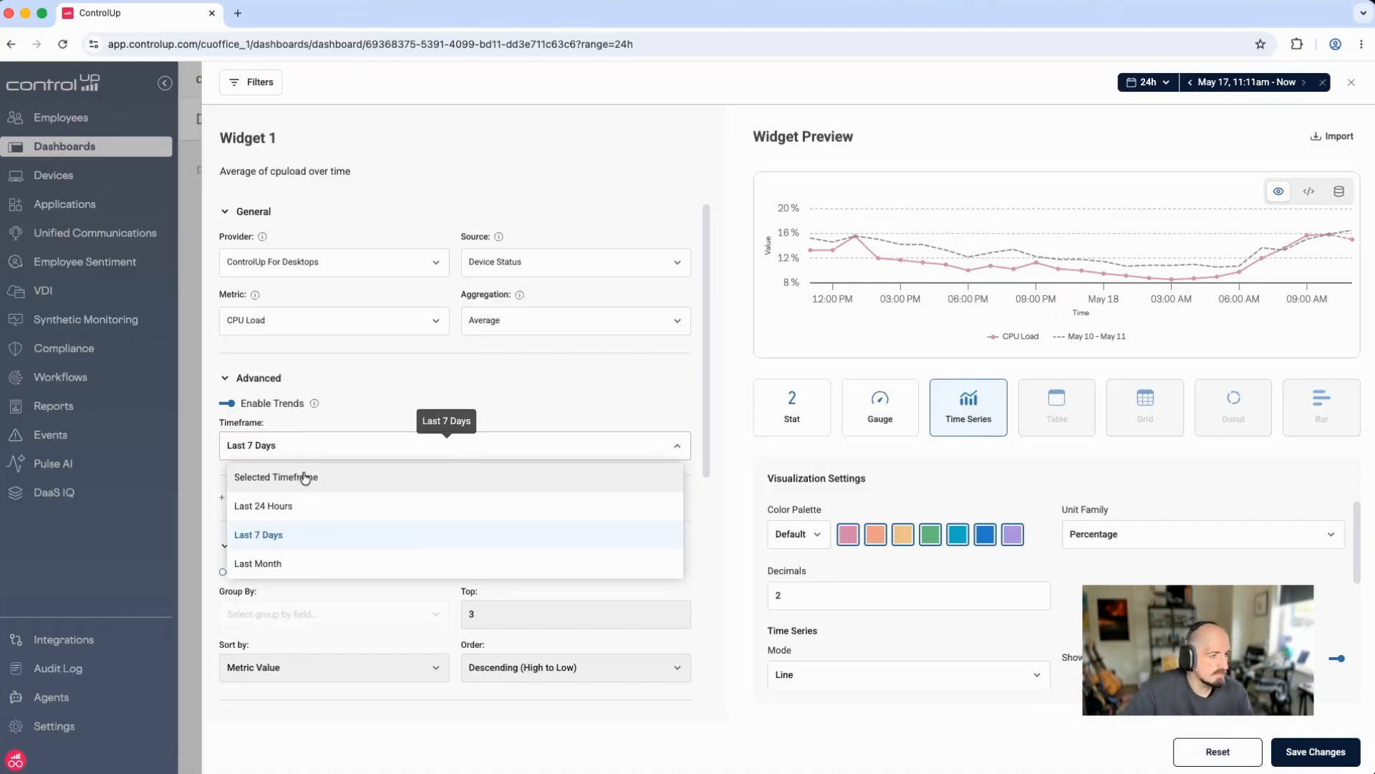
left_click(306, 478)
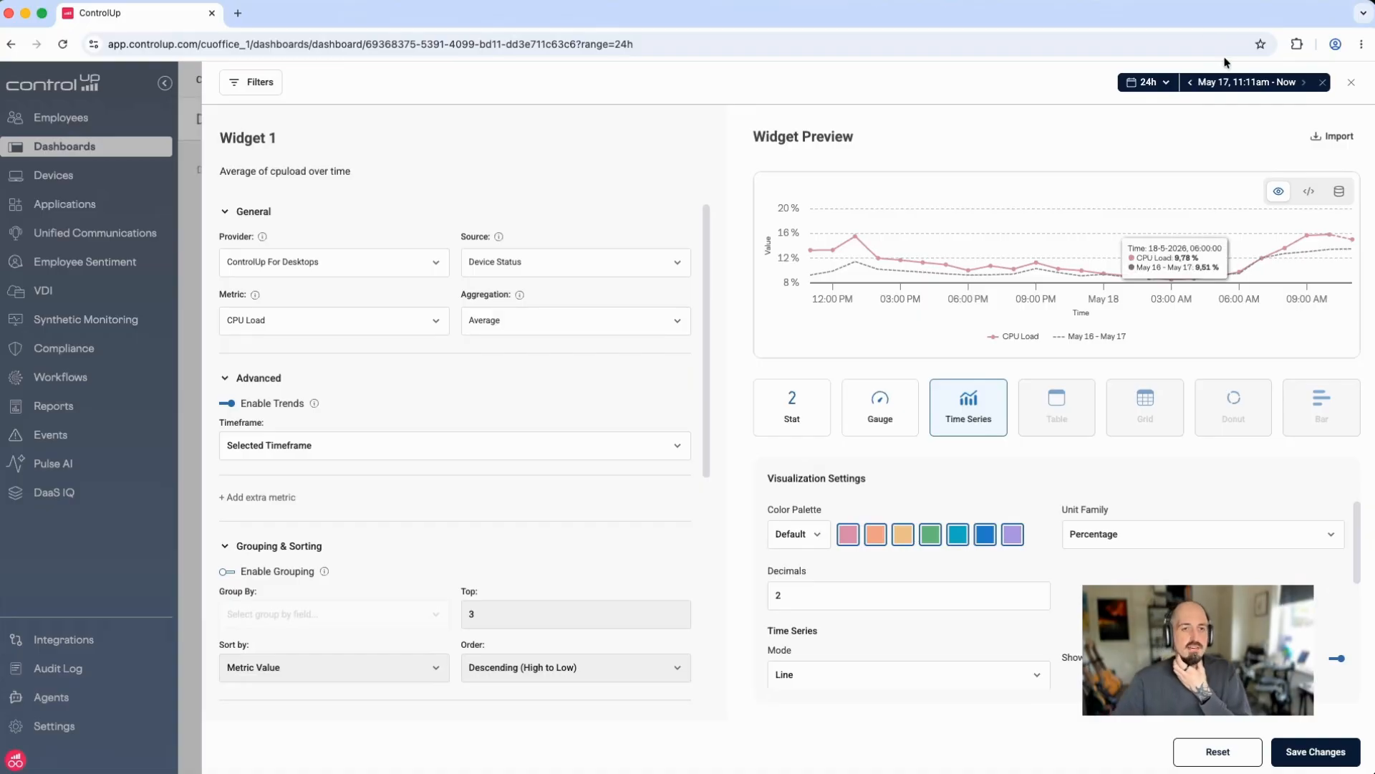
- Set the widget editor's overall time range to 7d and inspect the trend line in the preview
left_click(1149, 82)
left_click(1153, 311)
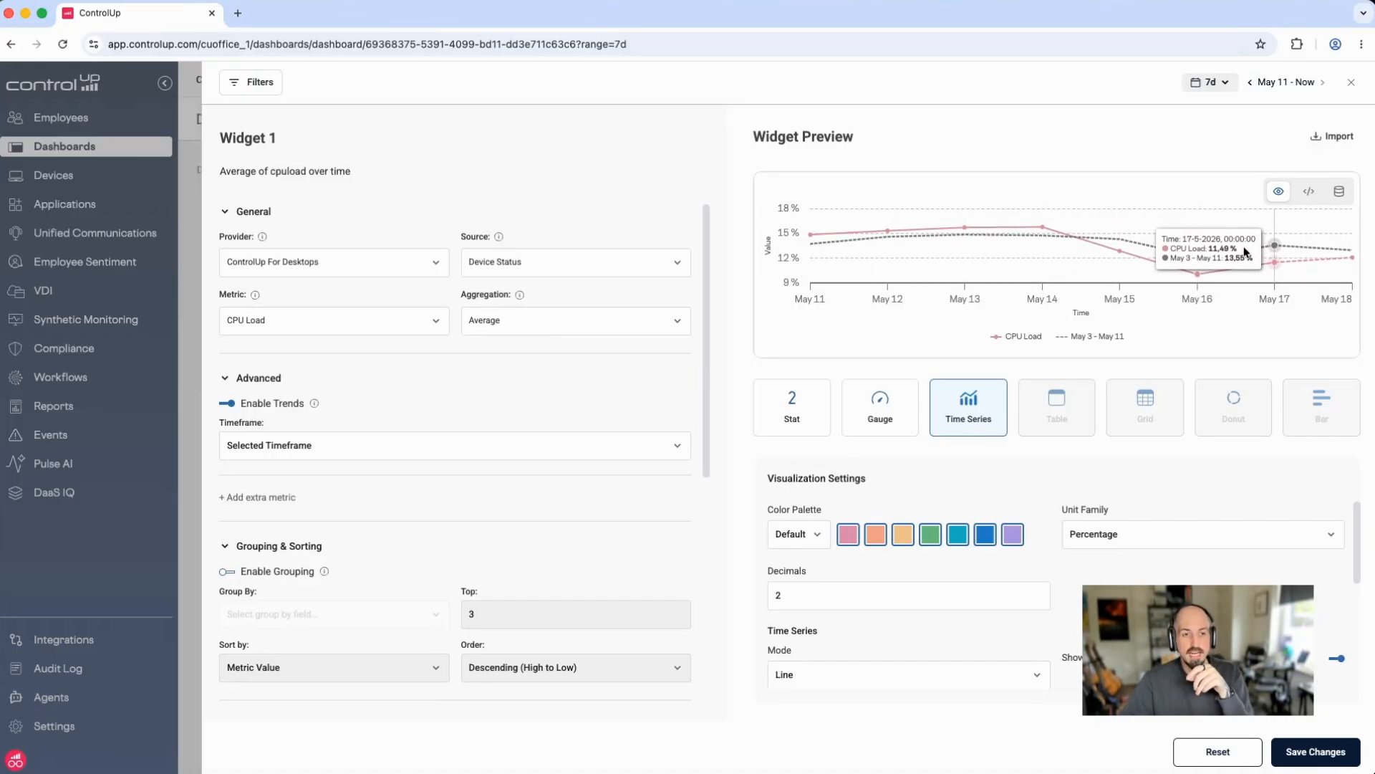
- Save the changes to Widget 1 and enlarge the widget on the dashboard
left_click(1311, 760)
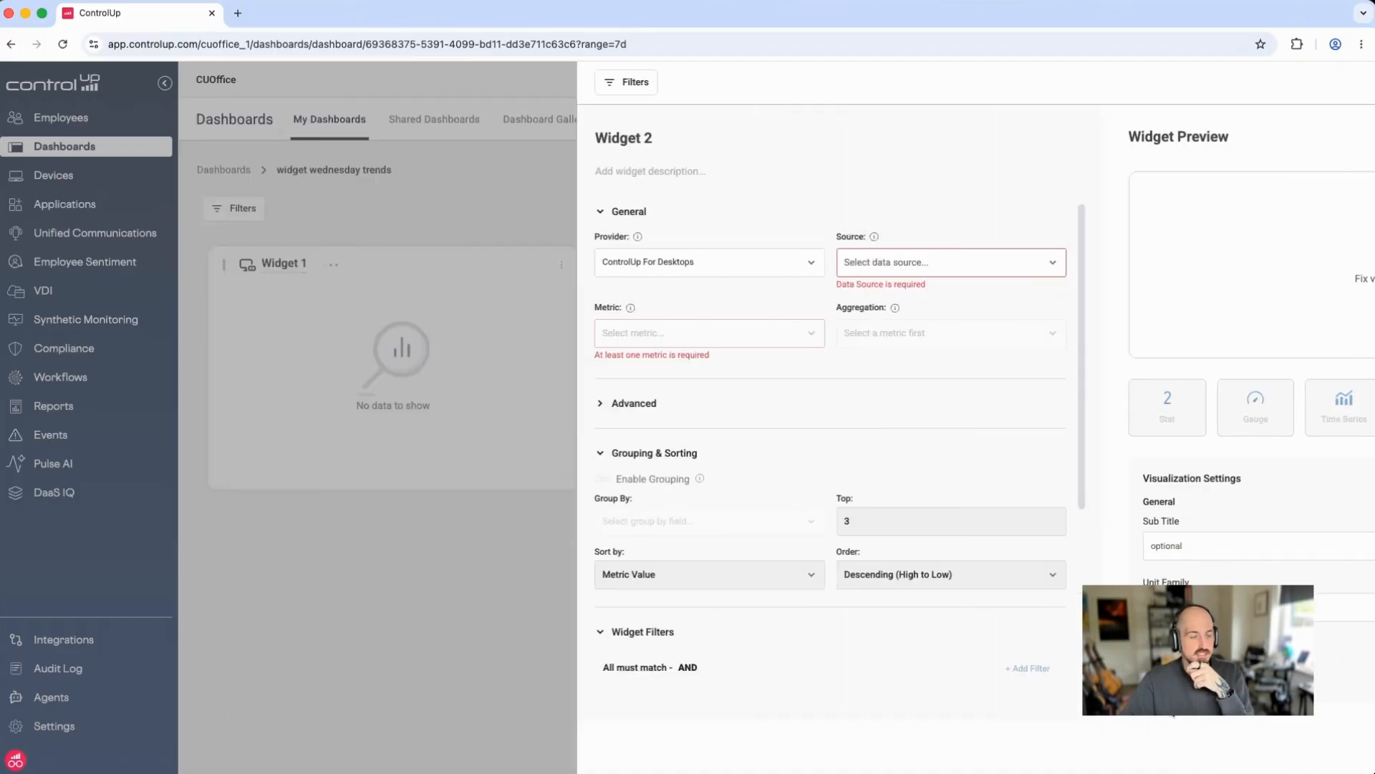
left_click_drag(570, 484, 1004, 630)
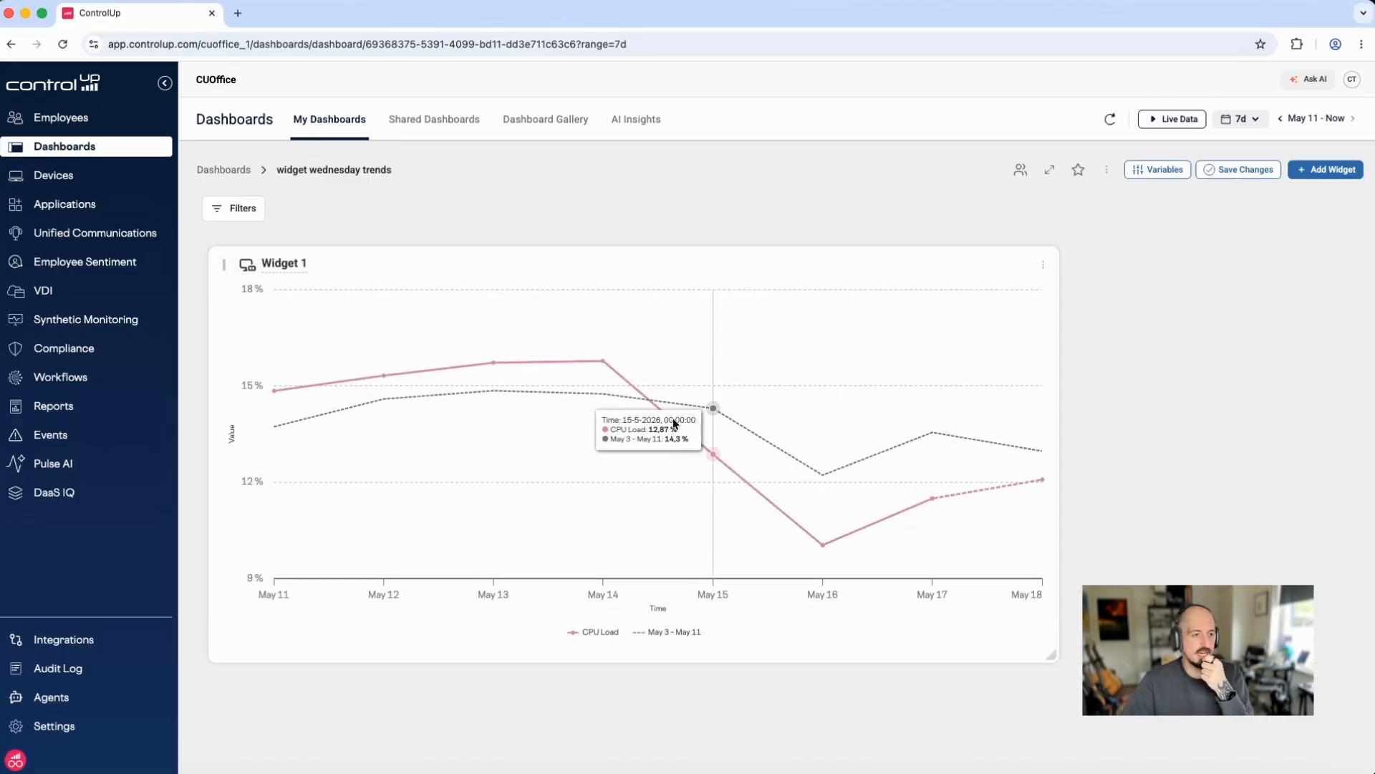